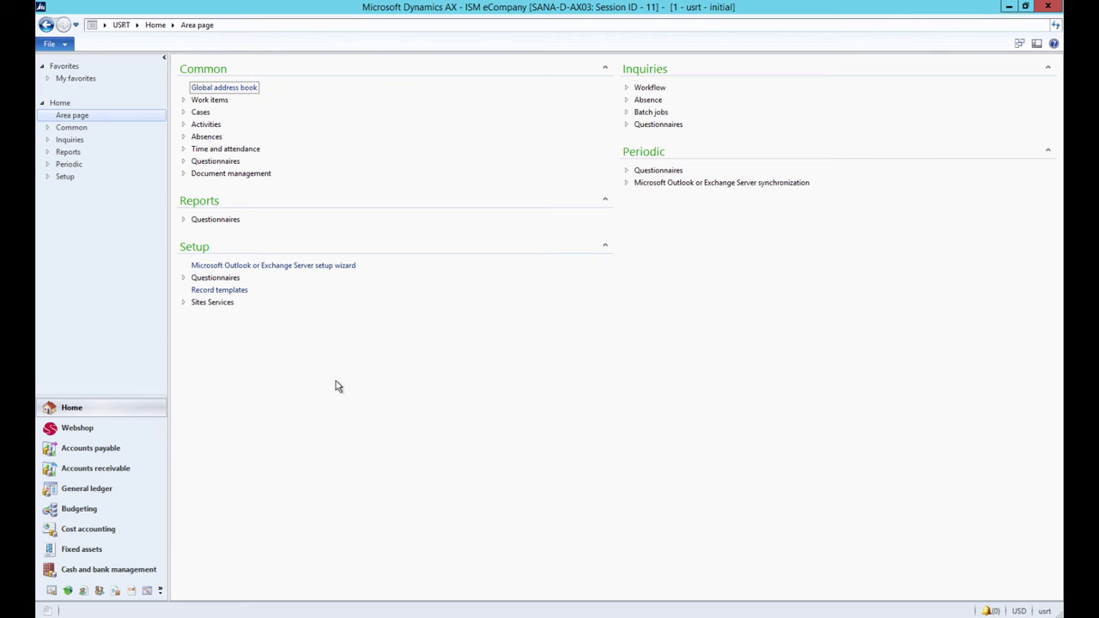
Step: Open the released product 0021 Premium BMX Youth Helmet from Product information management in edit mode
left_click(133, 592)
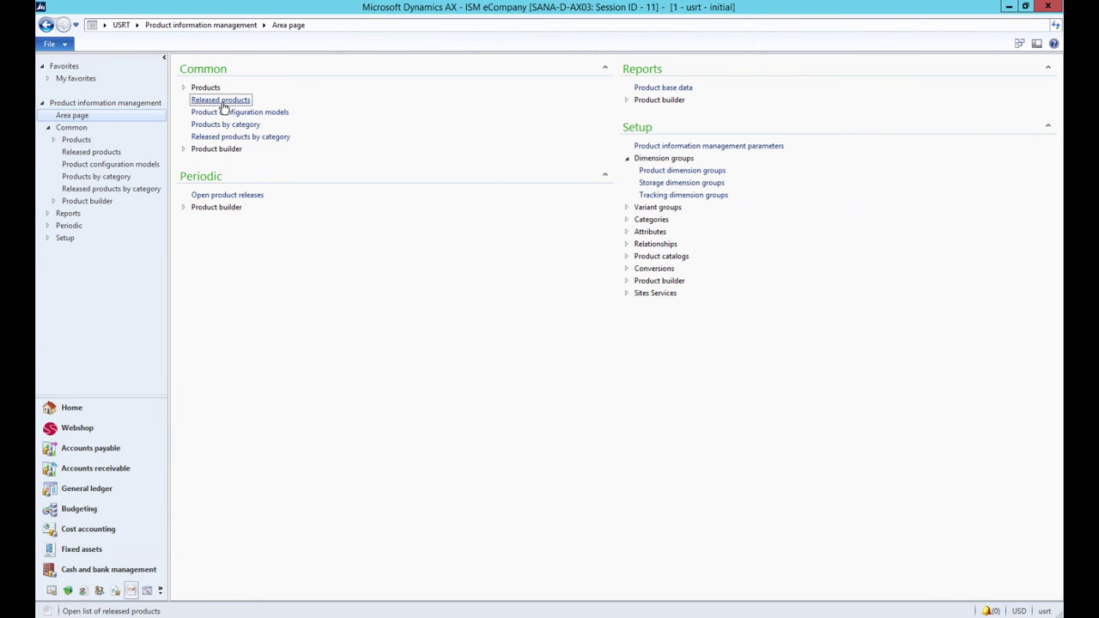
left_click(220, 100)
left_click(271, 404)
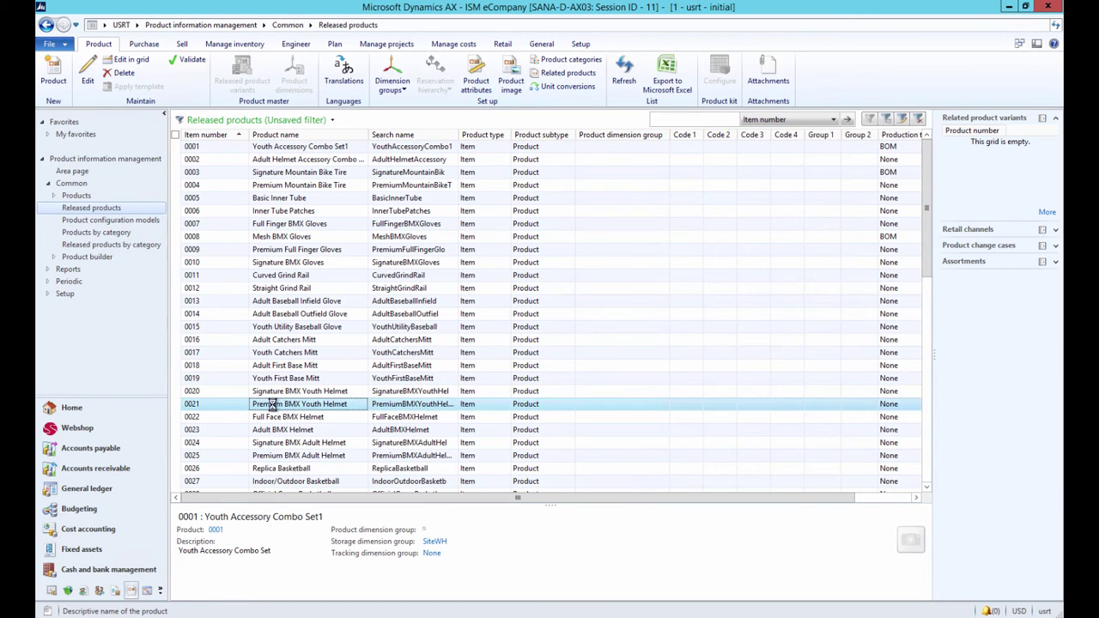
double_click(292, 407)
left_click(54, 112)
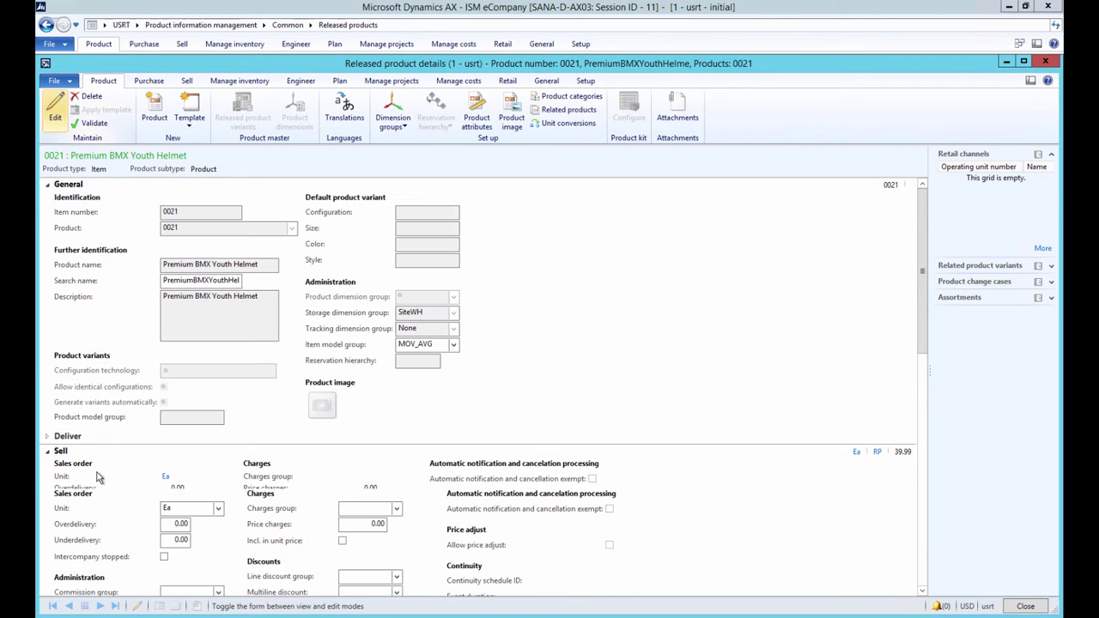
Step: Examine the base sales price in the Sell section of the product details
scroll(97, 477, "down", 5)
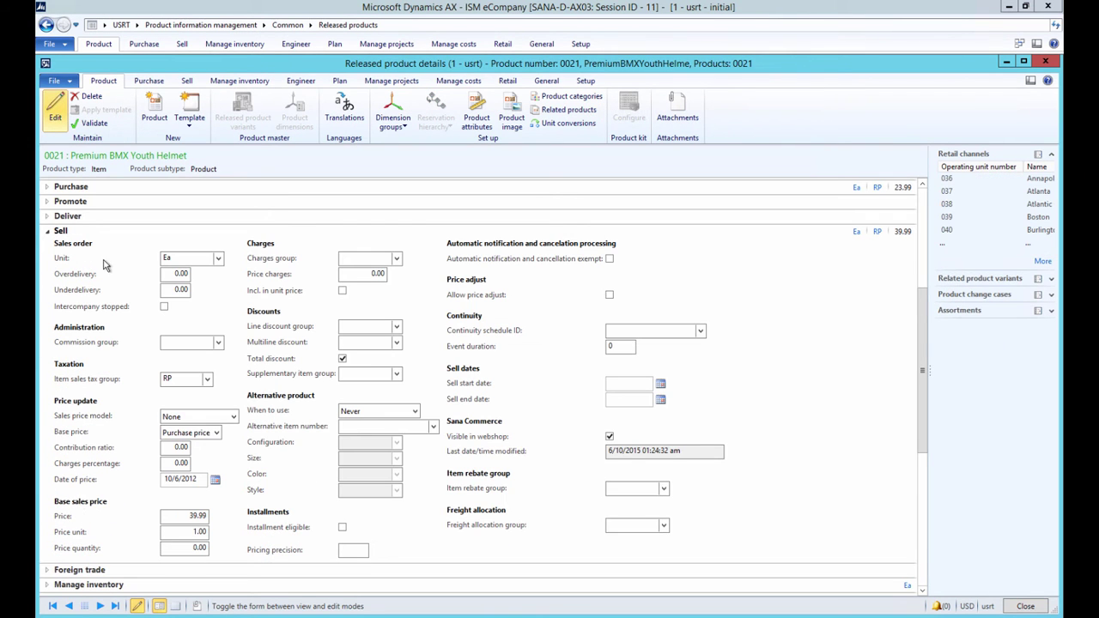
left_click(181, 517)
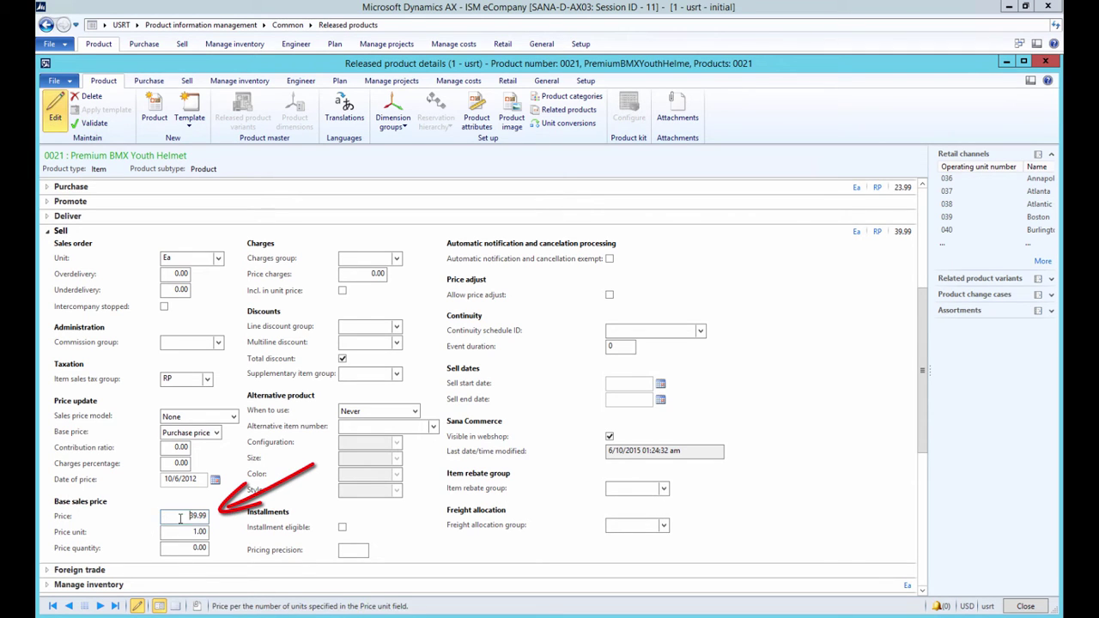
left_click_drag(210, 515, 63, 520)
left_click(185, 516)
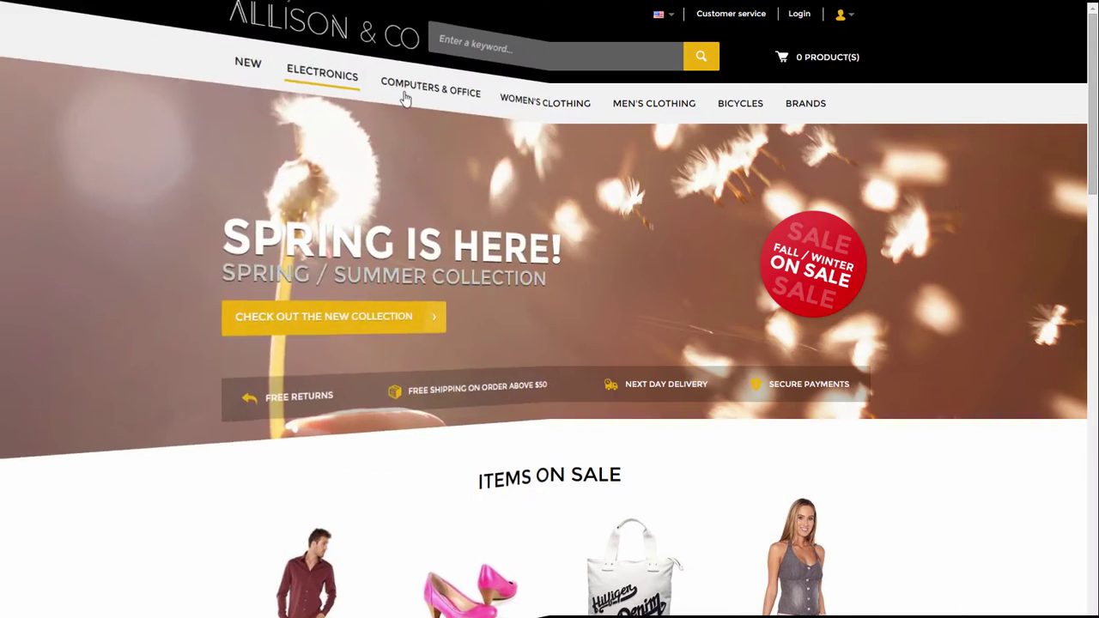
Step: In the Allison & Co webshop, browse the Tvs & Projectors category and open the Philips 60PFL6008S product
mouse_move(296, 108)
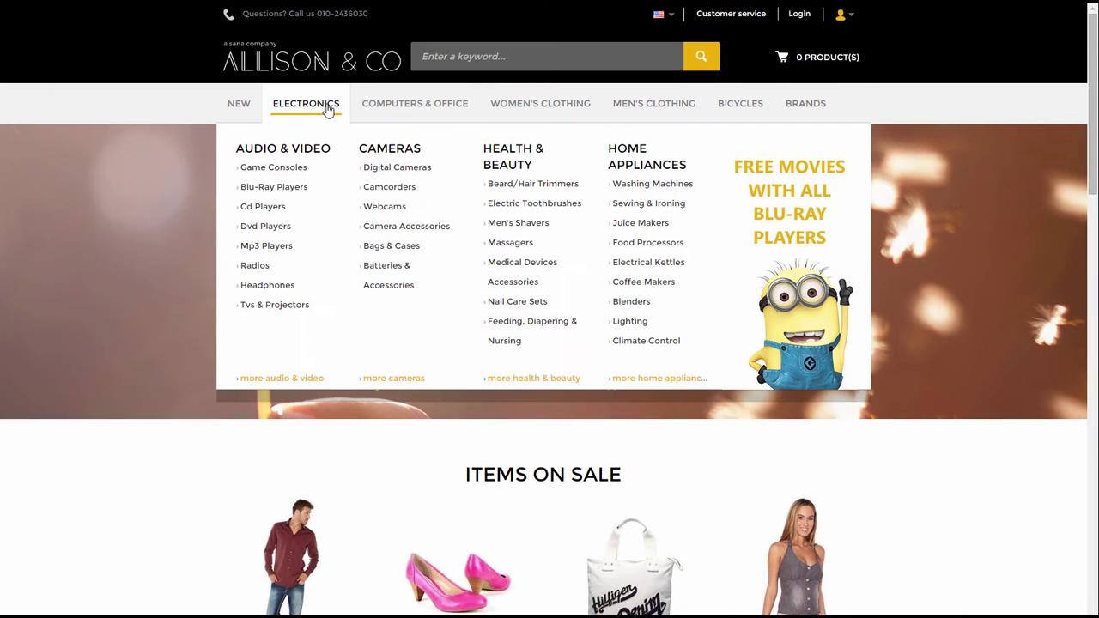
left_click(277, 306)
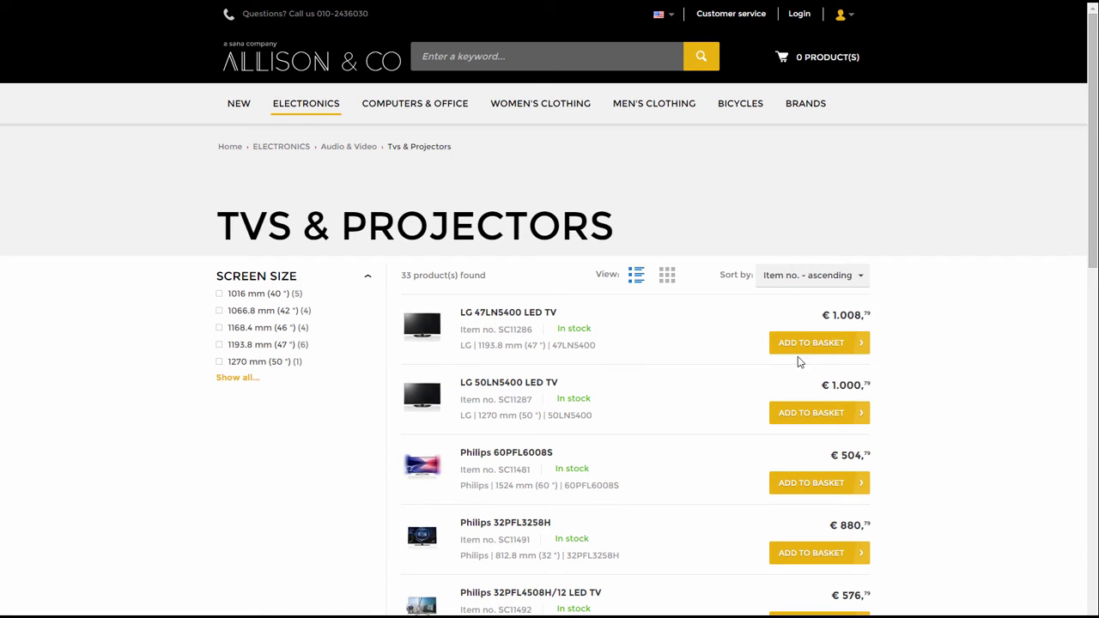
left_click(532, 453)
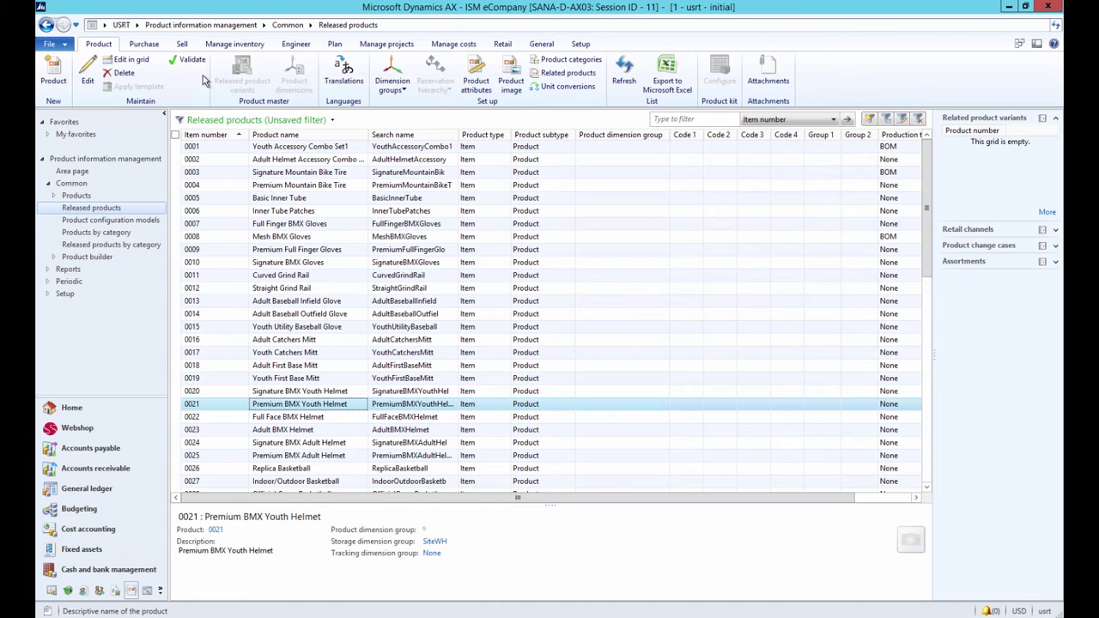
Step: In Dynamics AX, create a trade agreement journal named Outlet for the helmet and open its journal lines
left_click(181, 45)
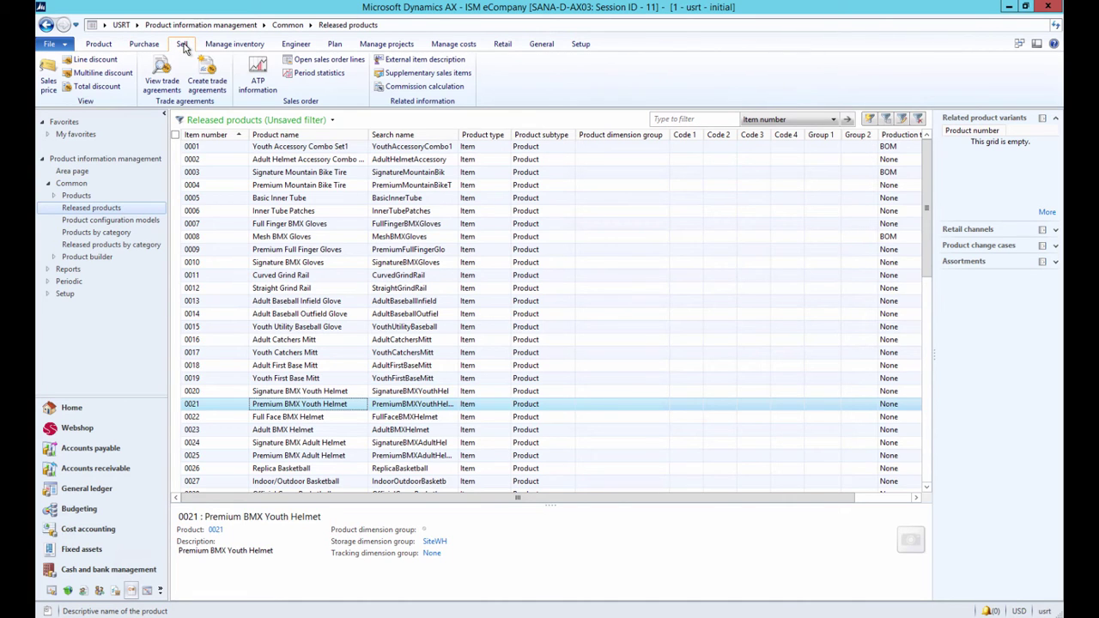
left_click(206, 83)
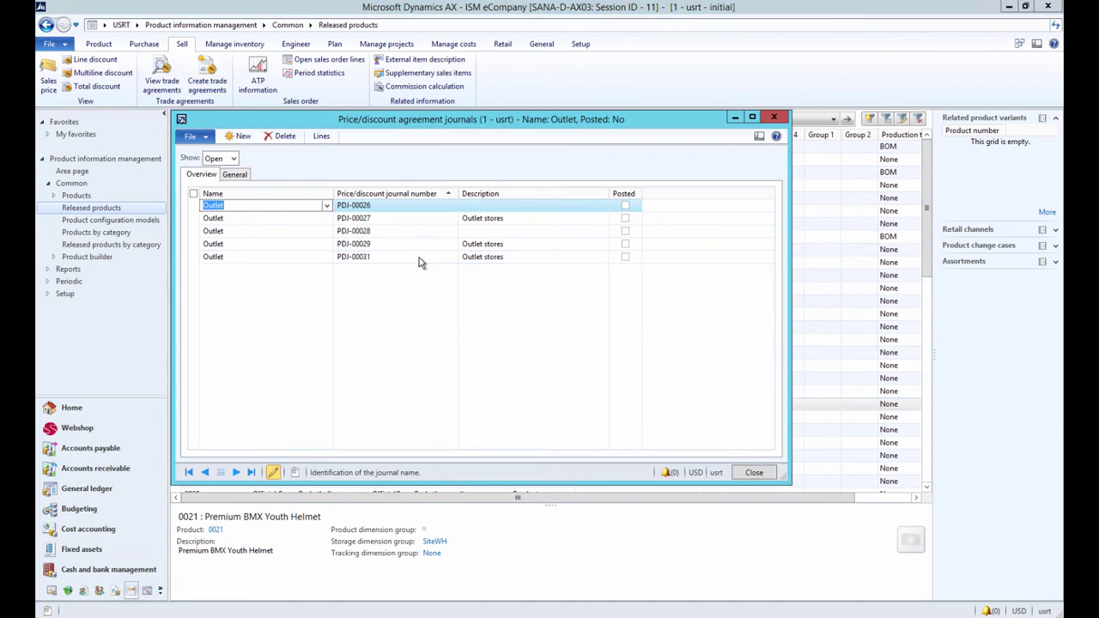
left_click(243, 137)
left_click(326, 206)
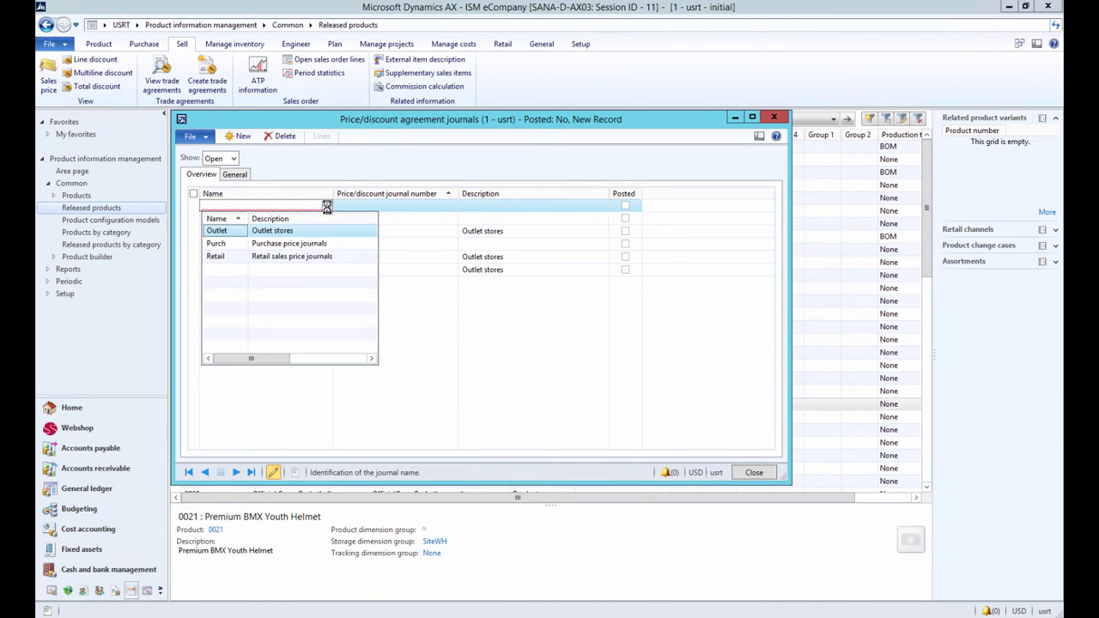
left_click(269, 231)
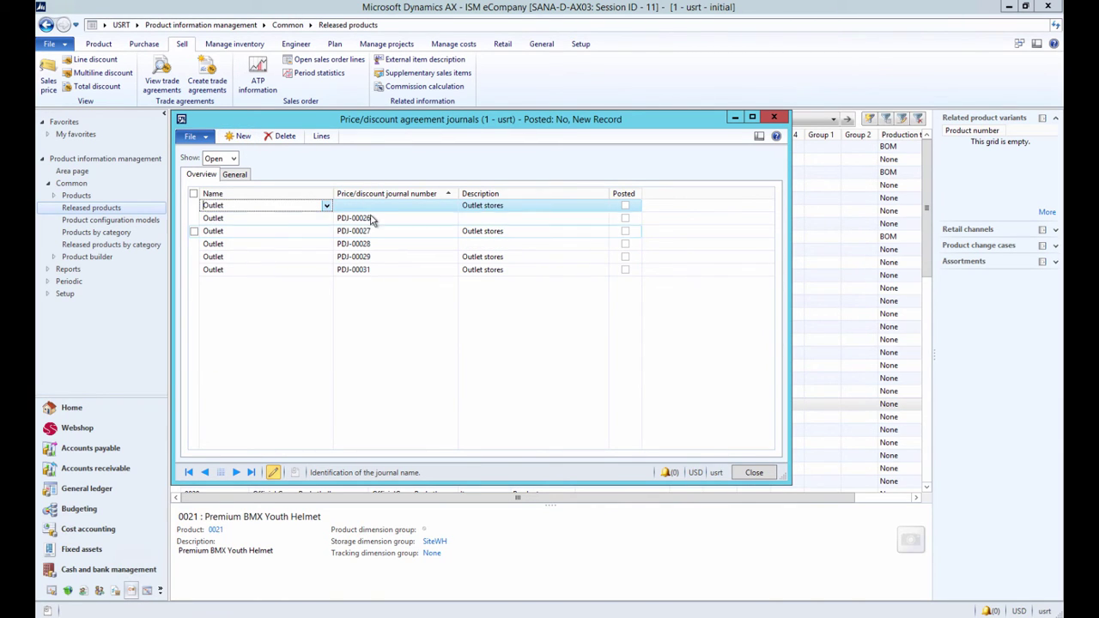
left_click(321, 138)
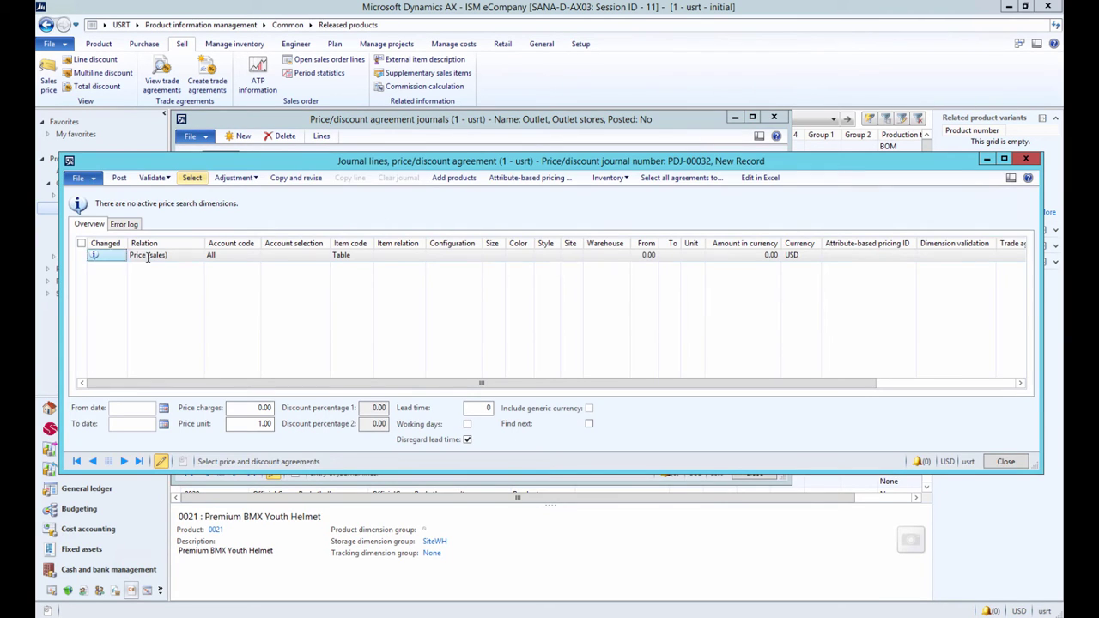
Step: Set the relation of the new journal line to Price (sales)
left_click(148, 257)
left_click(198, 256)
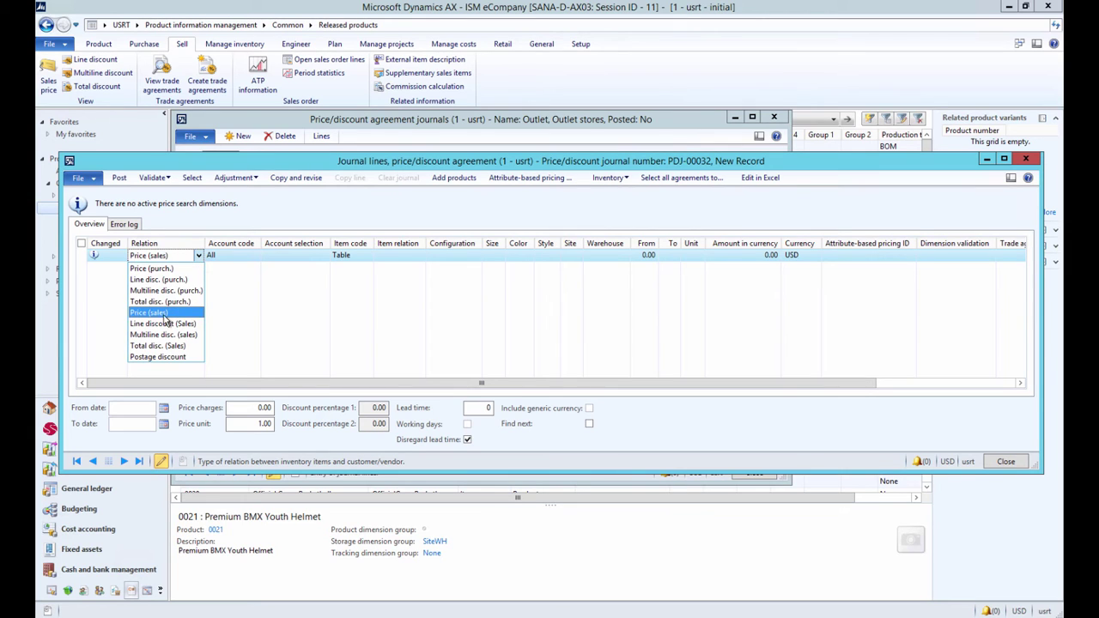
left_click(176, 316)
Step: Try the account code Table, browse its customer accounts, and return the line's account code to All
left_click(233, 255)
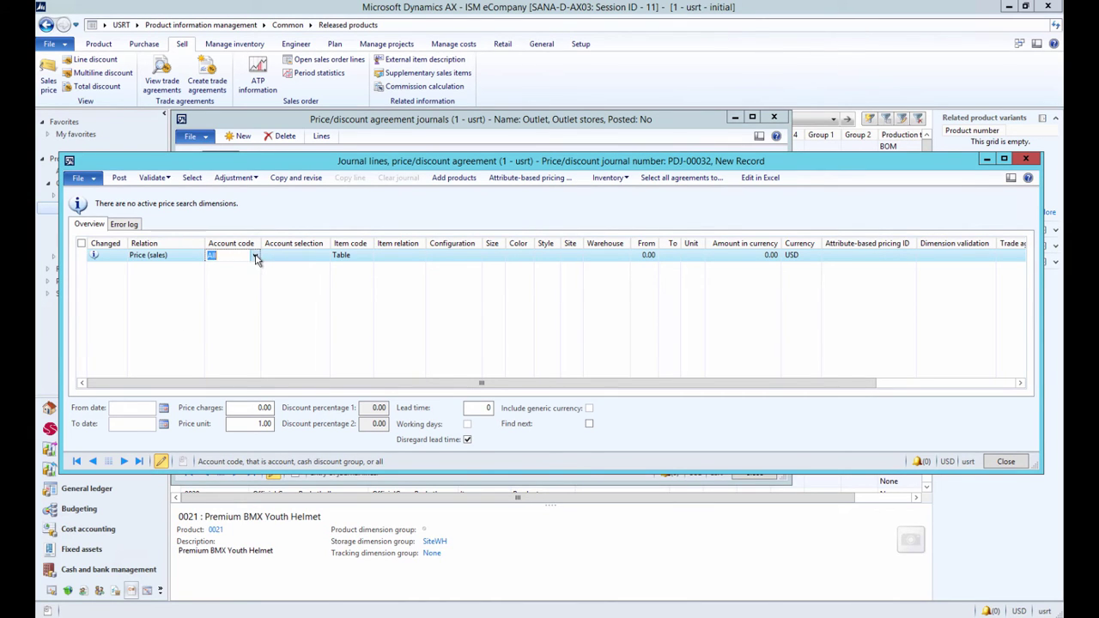
left_click(255, 257)
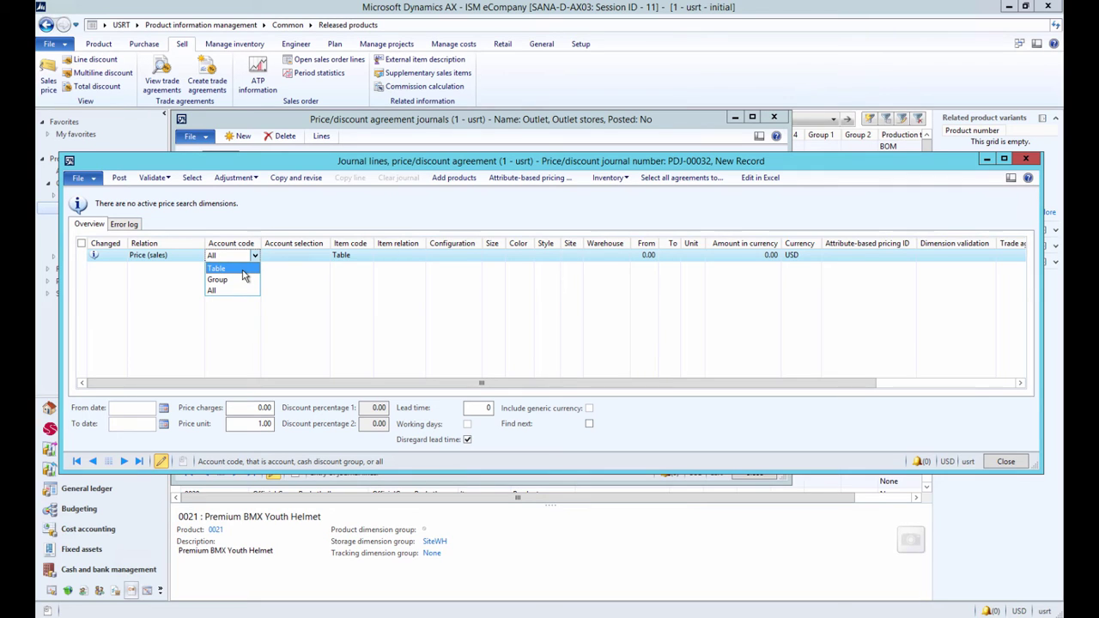
left_click(243, 275)
left_click(301, 256)
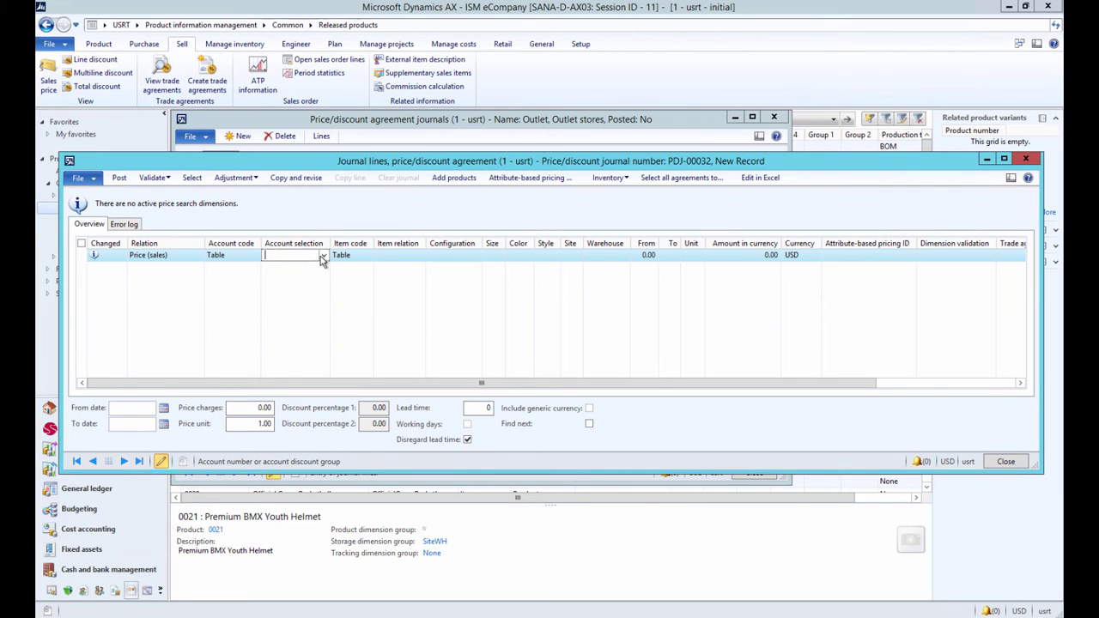
left_click(324, 256)
scroll(319, 362, "down", 5)
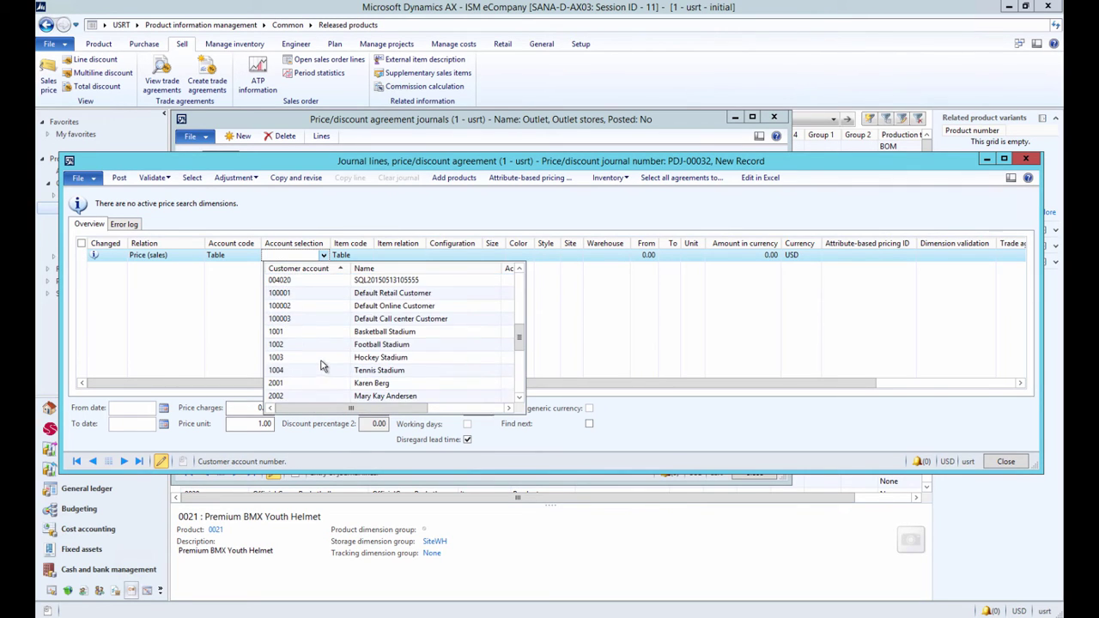
left_click(241, 255)
left_click(254, 256)
left_click(230, 291)
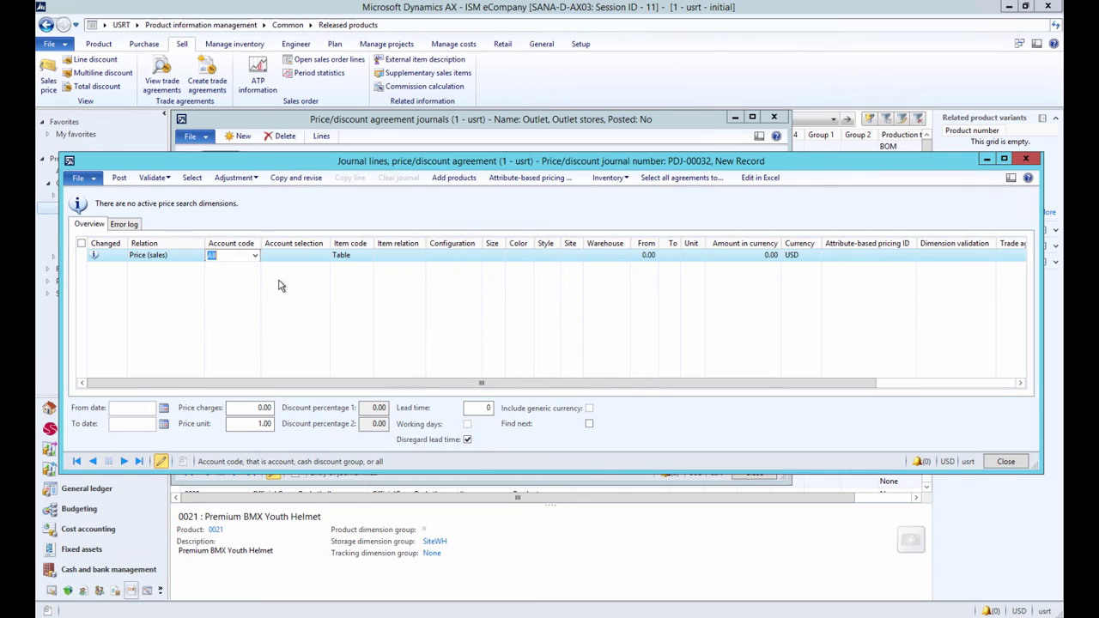
Step: Set the journal line's item relation to item number 0021
left_click(390, 255)
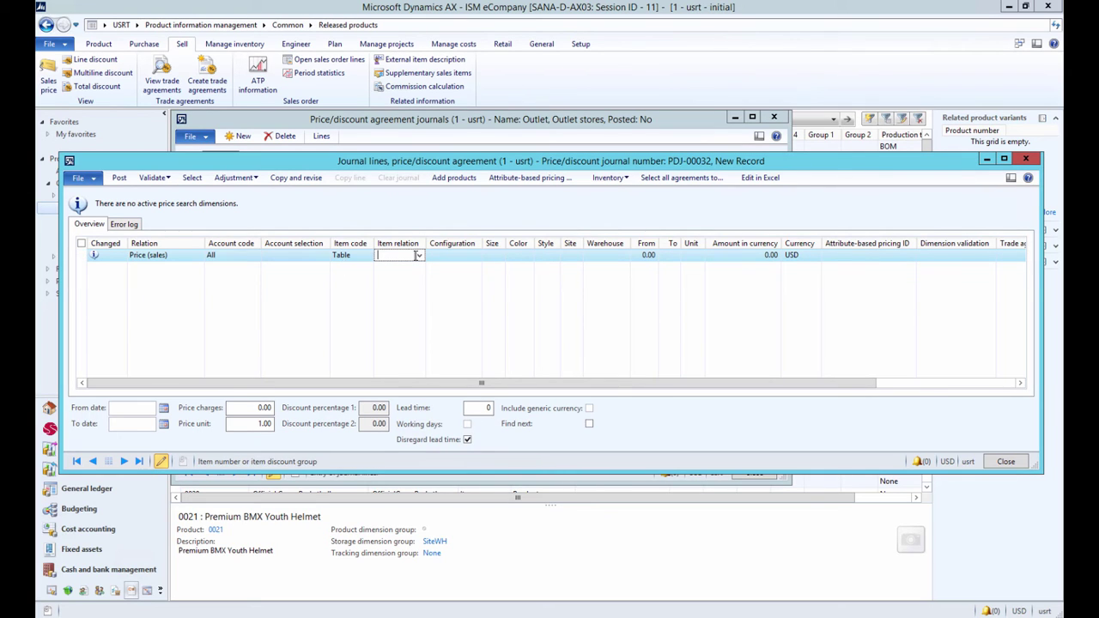
left_click(419, 256)
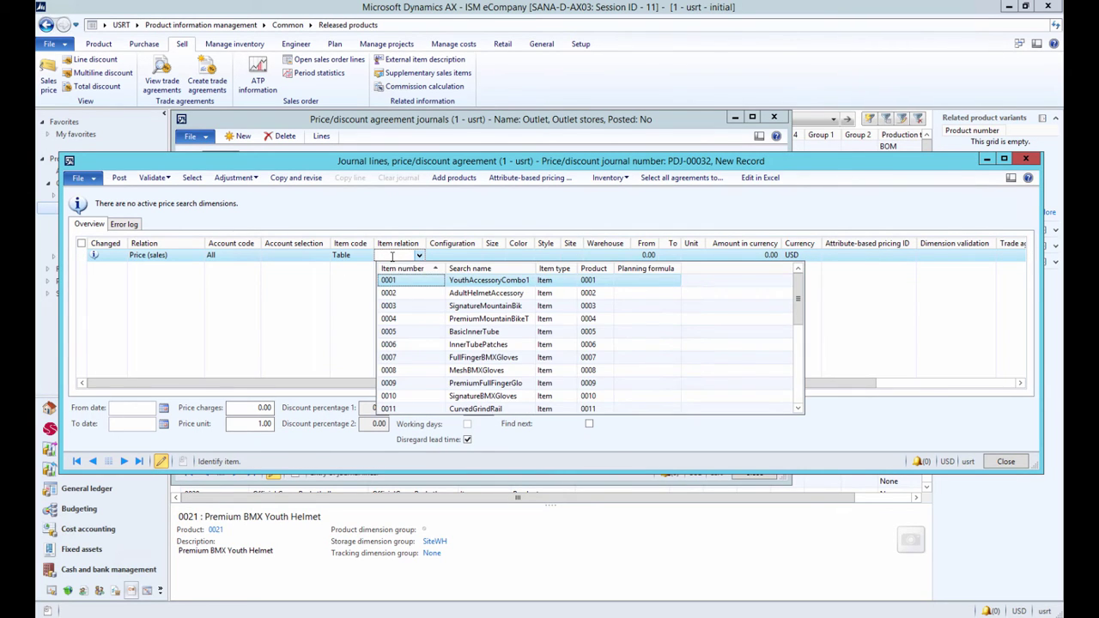
left_click(390, 256)
type("0021")
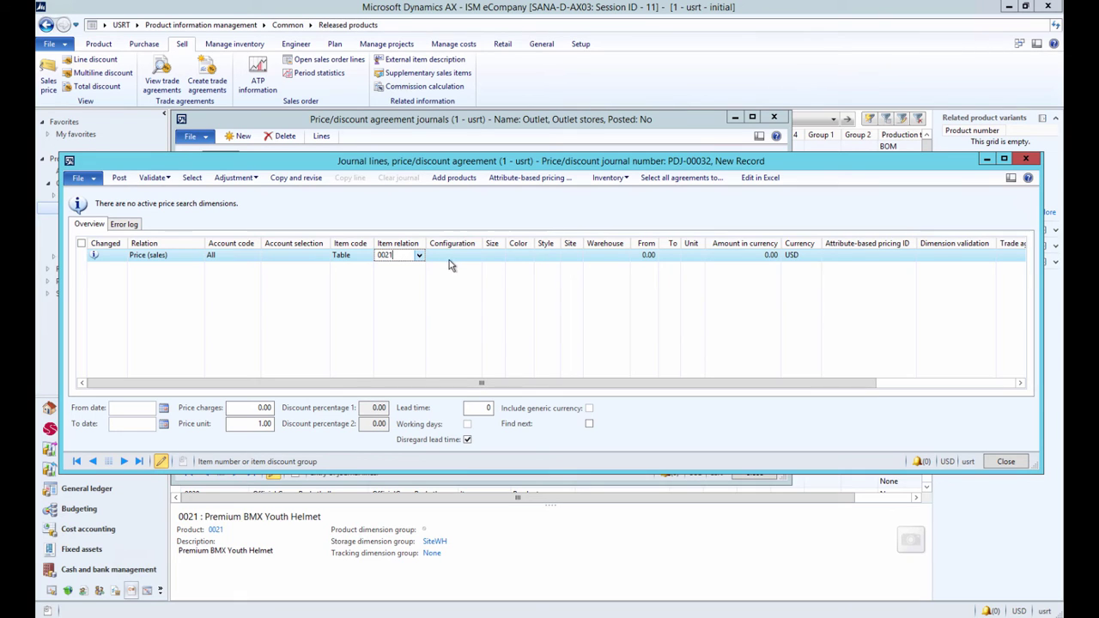
left_click(453, 263)
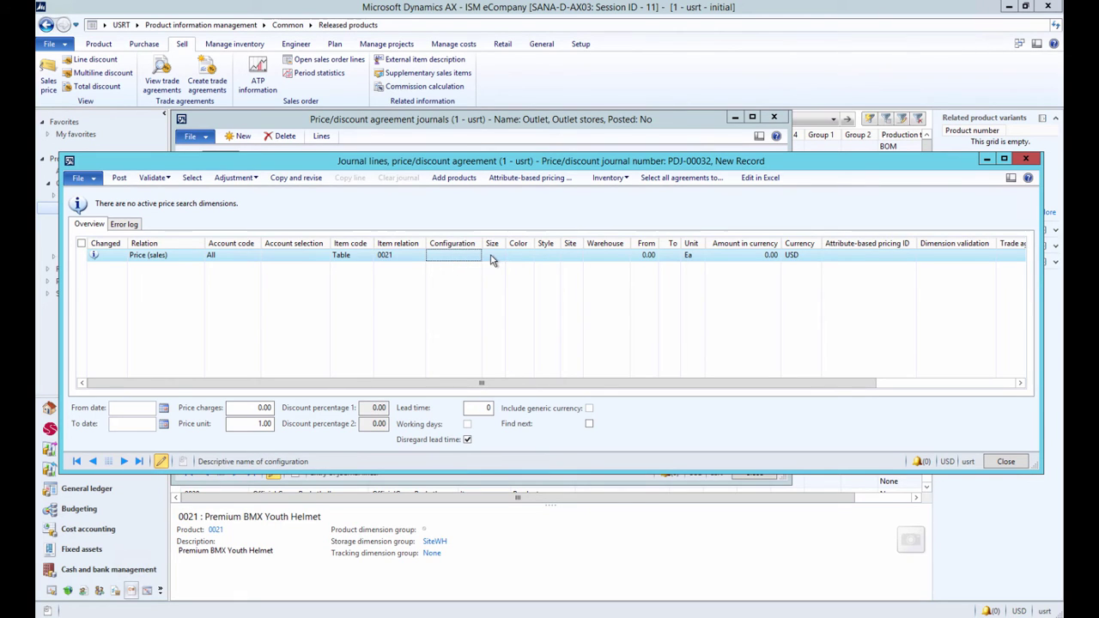
Step: Leave the configuration, size, color and style blank, and set the site starting with CE and the warehouse ANNARBO
left_click(491, 260)
left_click(518, 256)
left_click(554, 255)
left_click(575, 255)
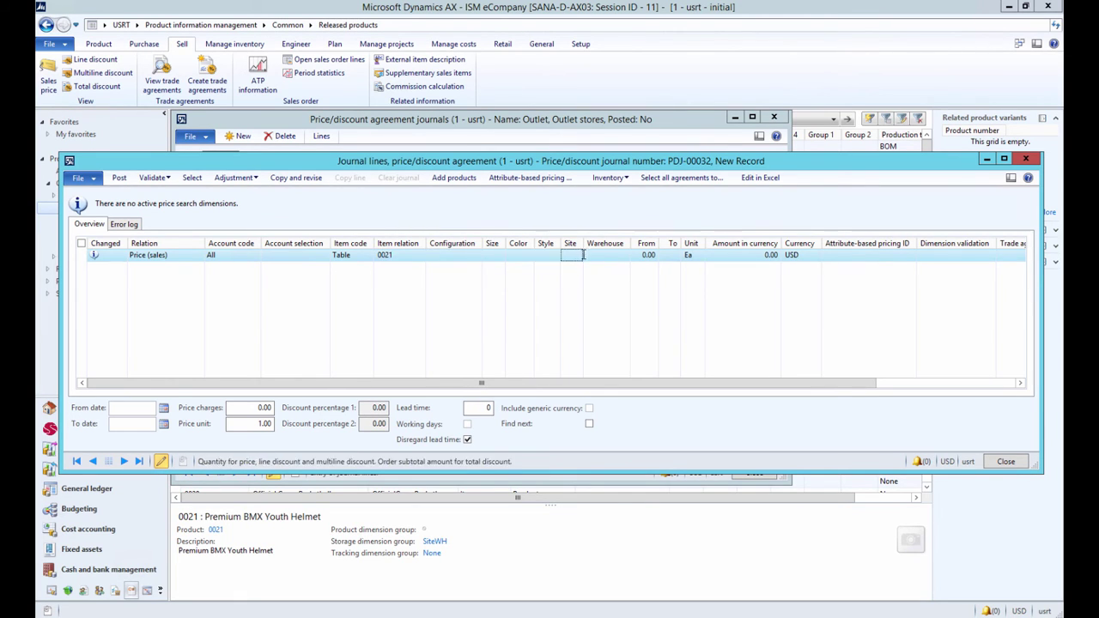
left_click(580, 256)
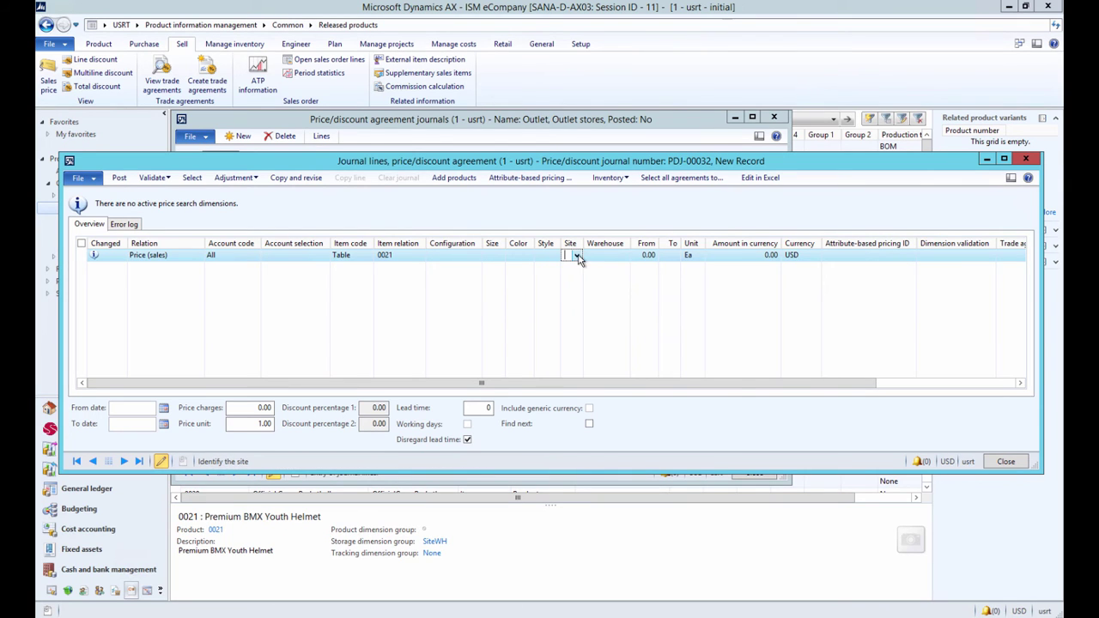
left_click(579, 256)
left_click(576, 282)
left_click(630, 255)
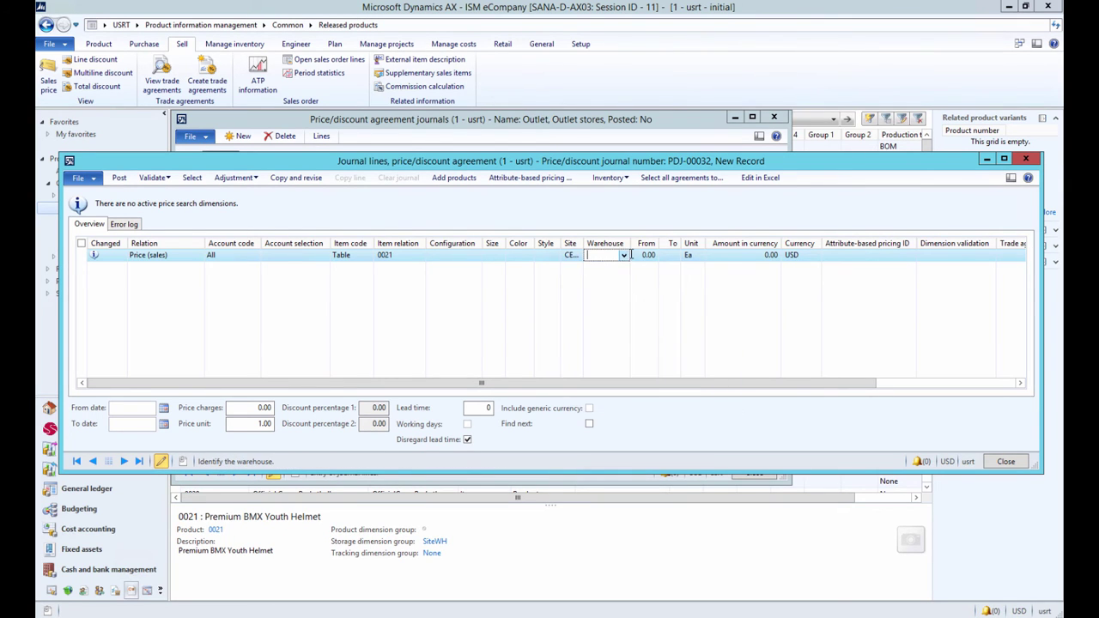
left_click(624, 255)
left_click(639, 292)
Step: Set the journal line's unit to pcs (Pieces)
left_click(694, 256)
left_click(698, 255)
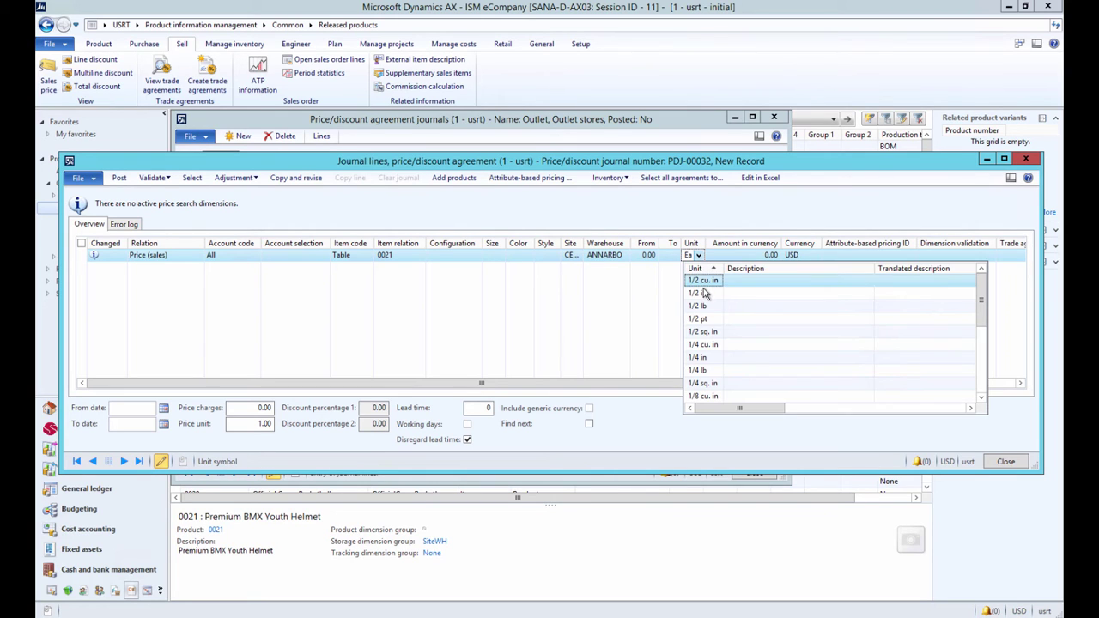
scroll(703, 294, "down", 5)
scroll(703, 293, "down", 12)
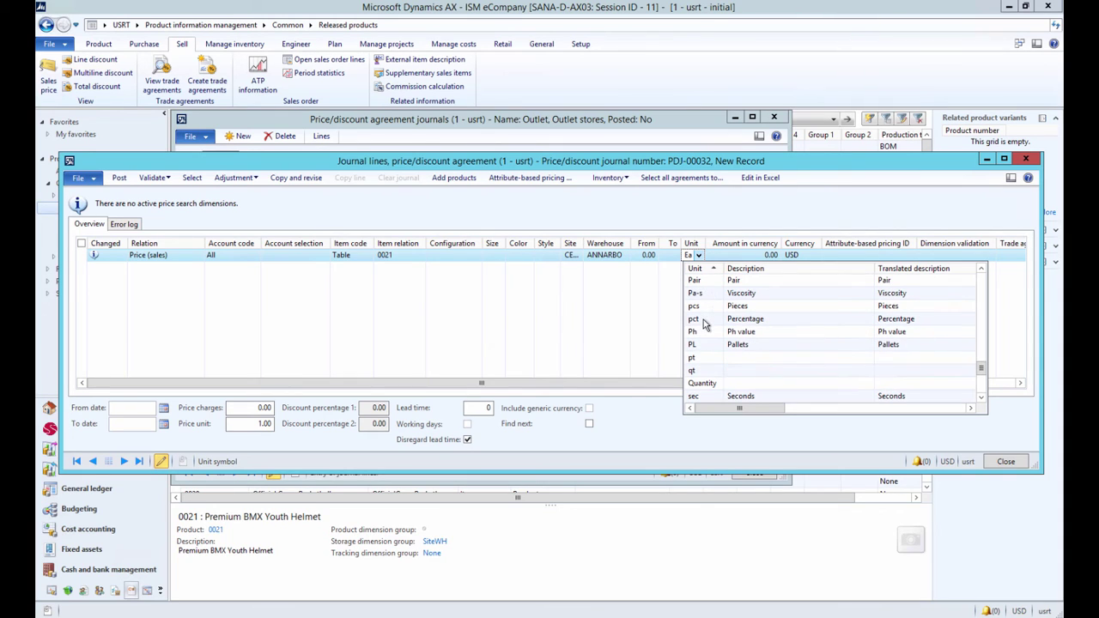
left_click(698, 306)
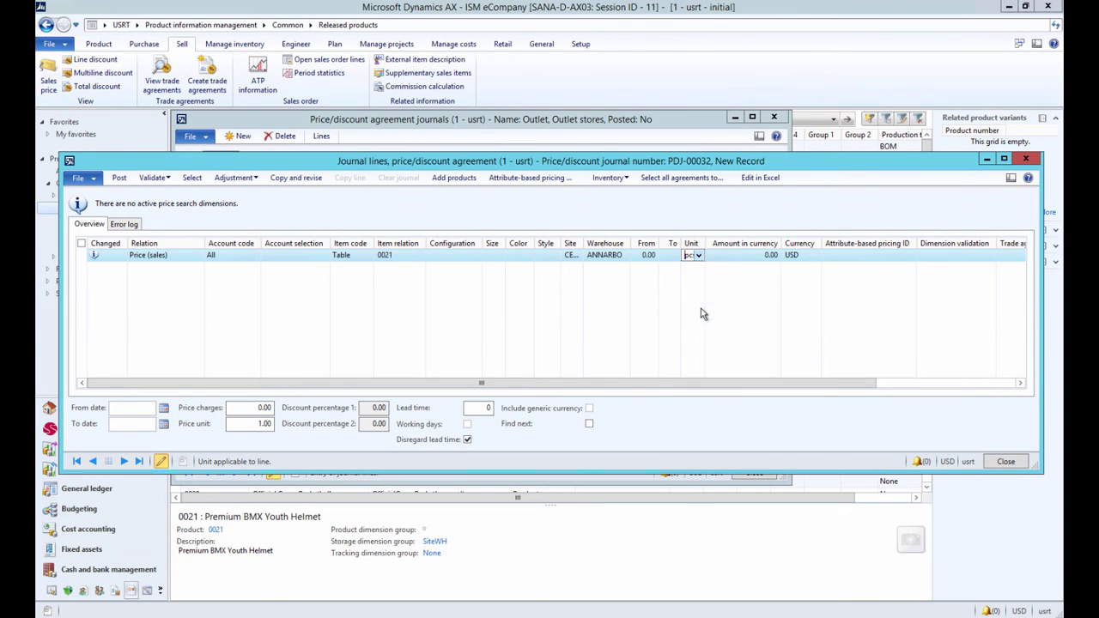
key("Tab")
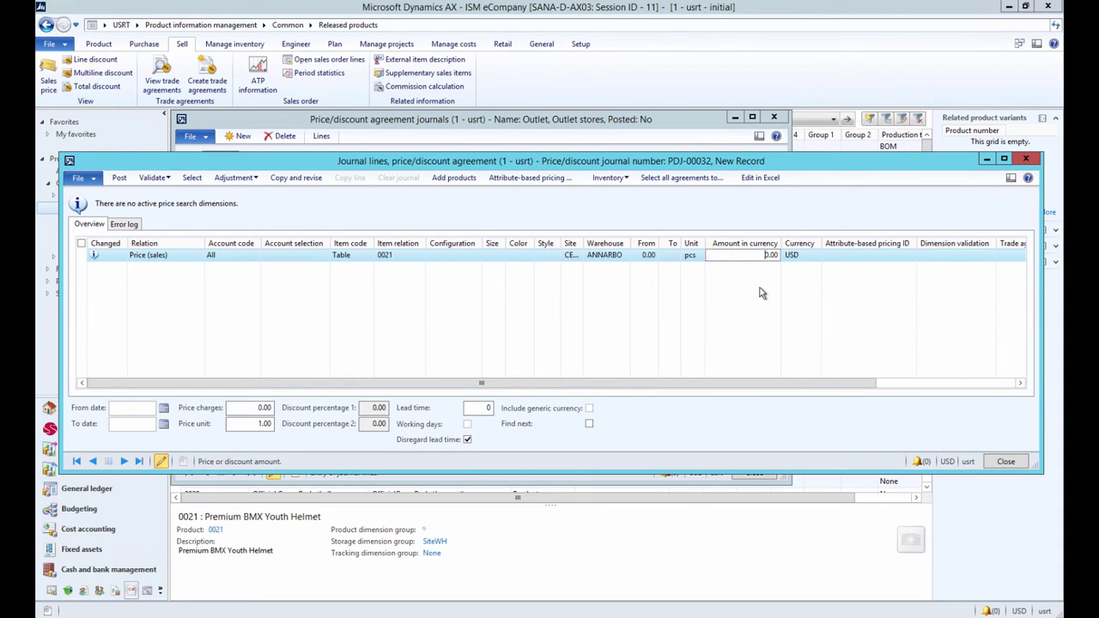
Step: Set the line's amount in currency to 30.00 with USD as the currency
double_click(754, 257)
left_click(764, 257)
type("3")
left_click(787, 257)
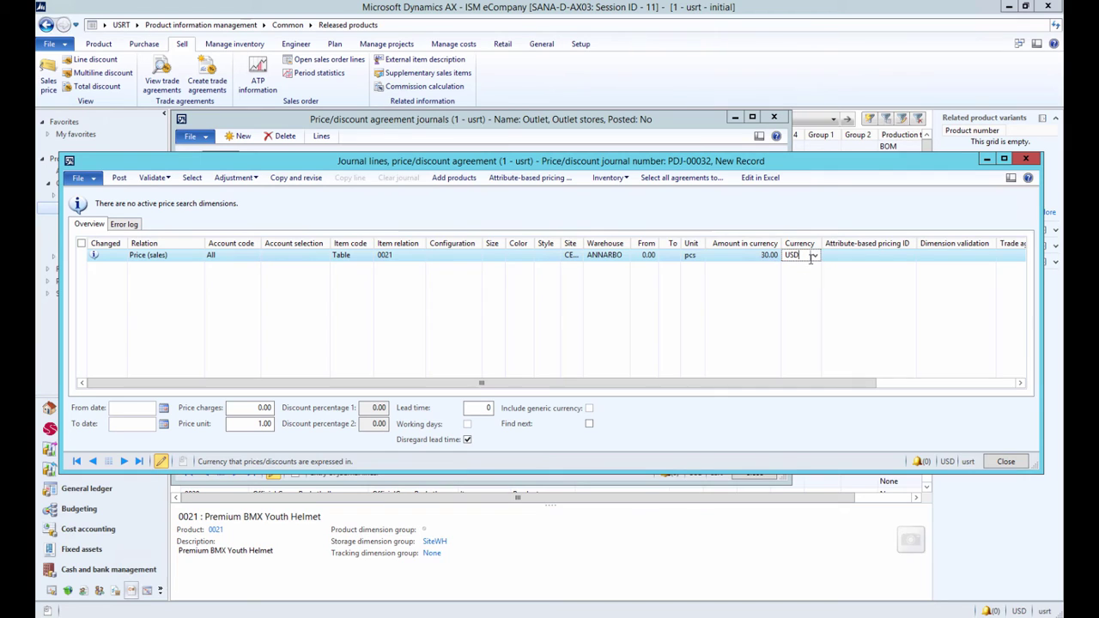
left_click(815, 255)
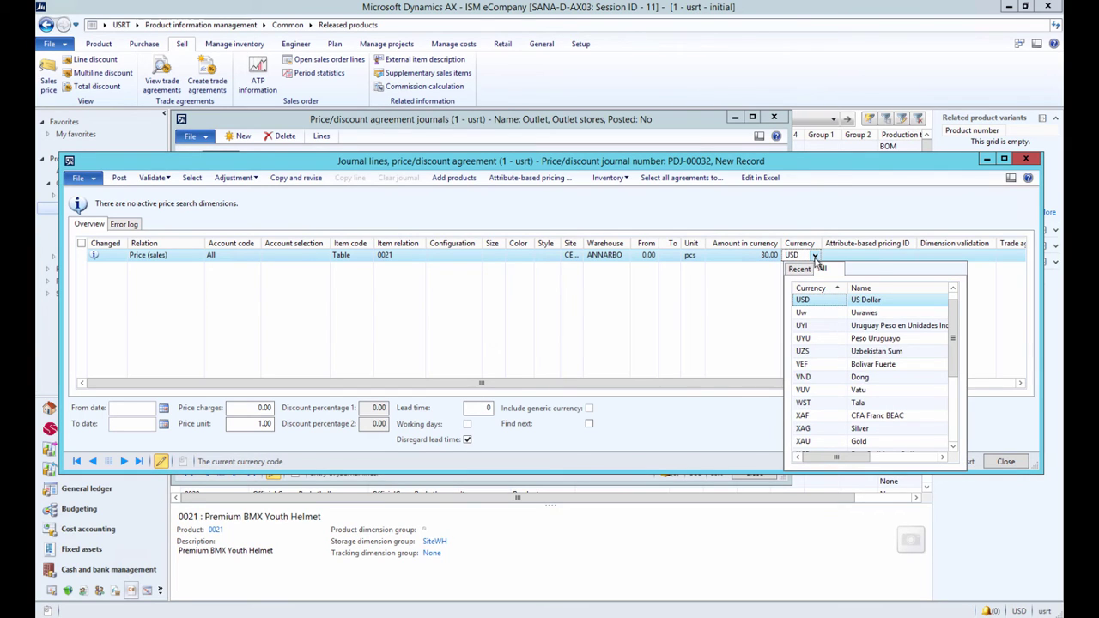
left_click(810, 301)
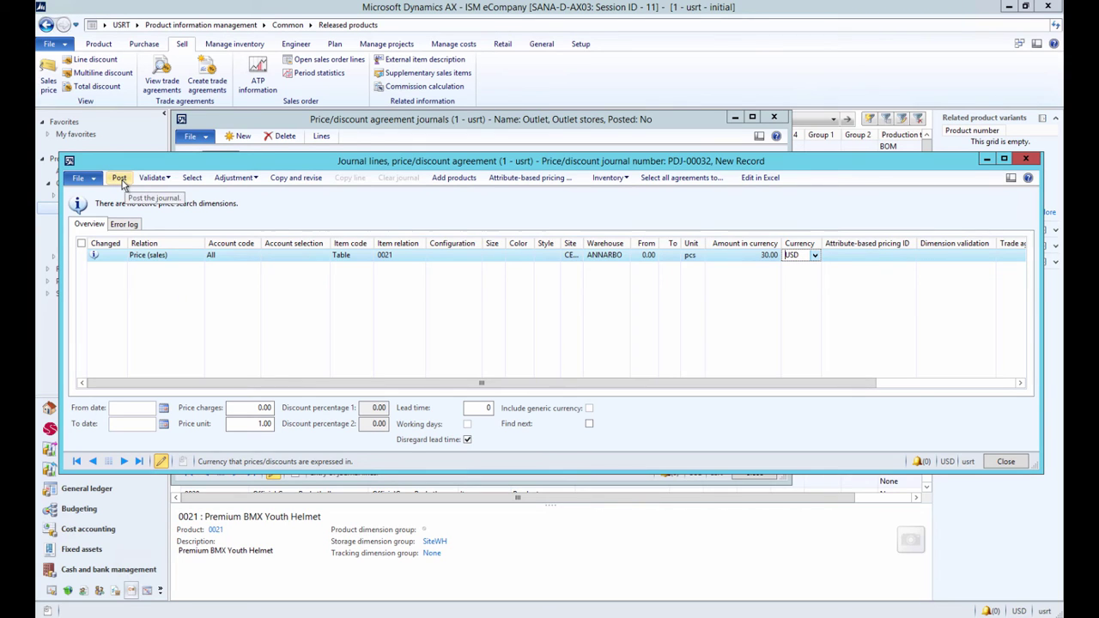
Step: Post the price/discount agreement journal without batch processing and close the posting message
left_click(121, 180)
left_click(122, 180)
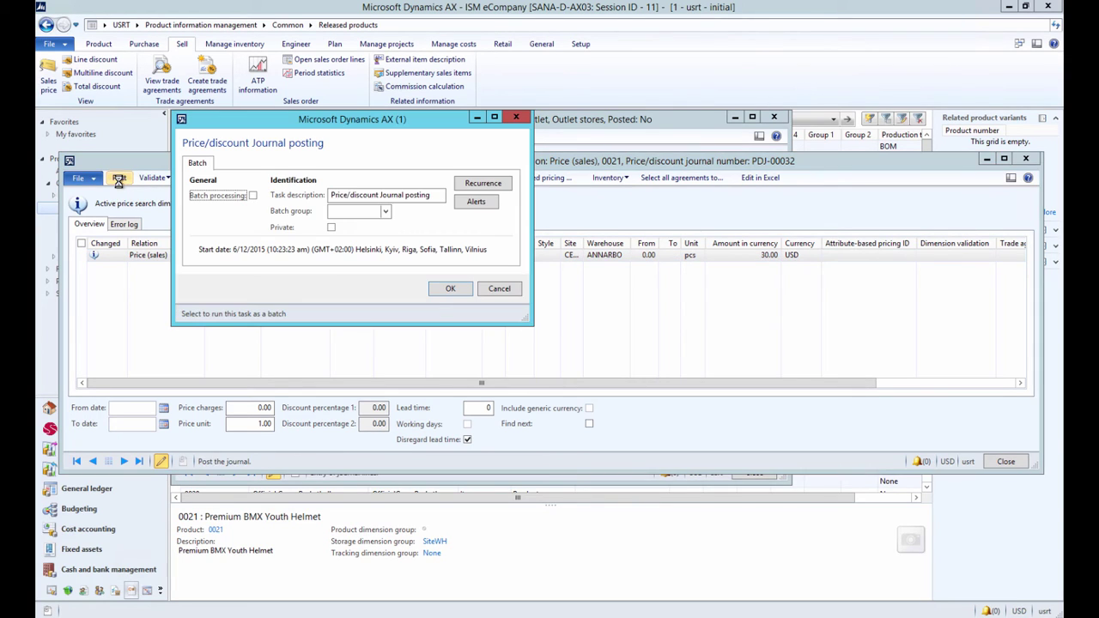
left_click(452, 289)
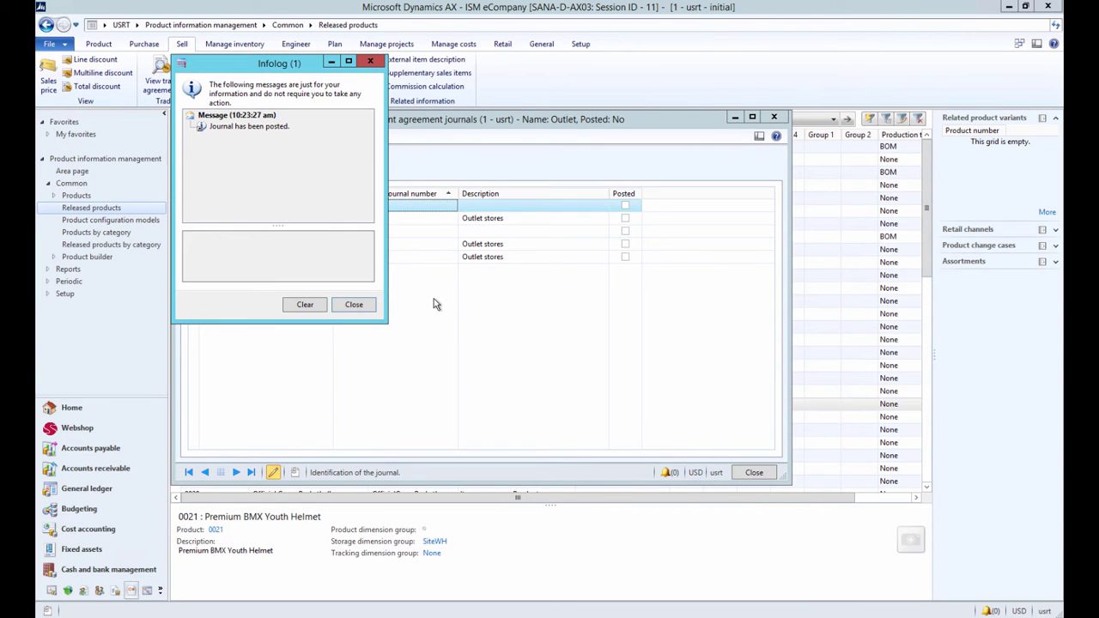
left_click(352, 305)
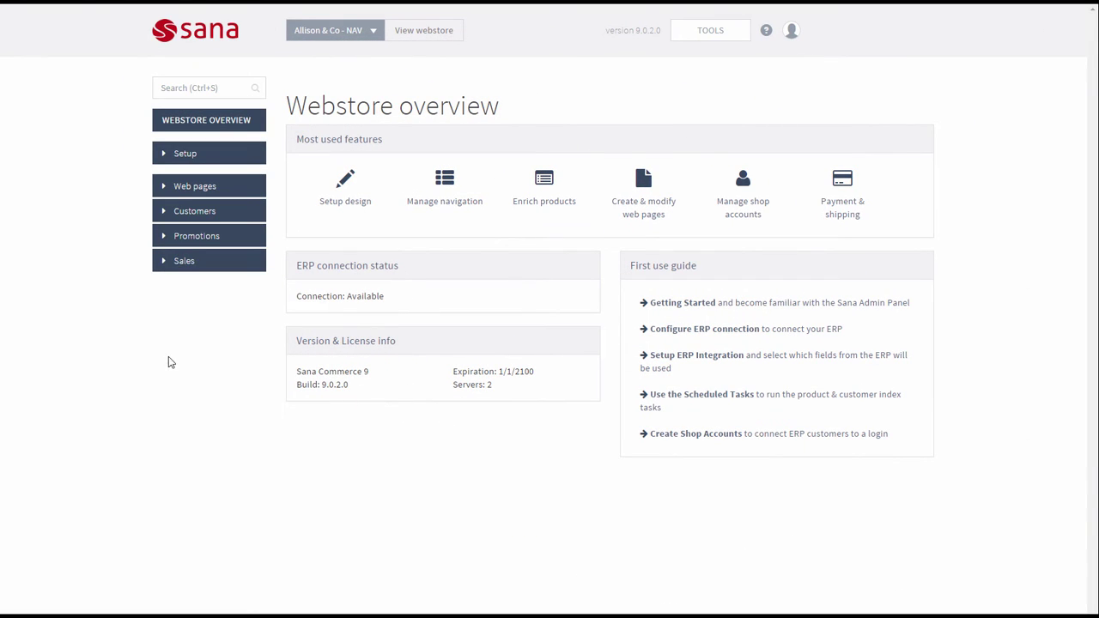
Step: Switch to the Sana admin and open the price settings in the product setup to examine the action prices option
left_click(205, 156)
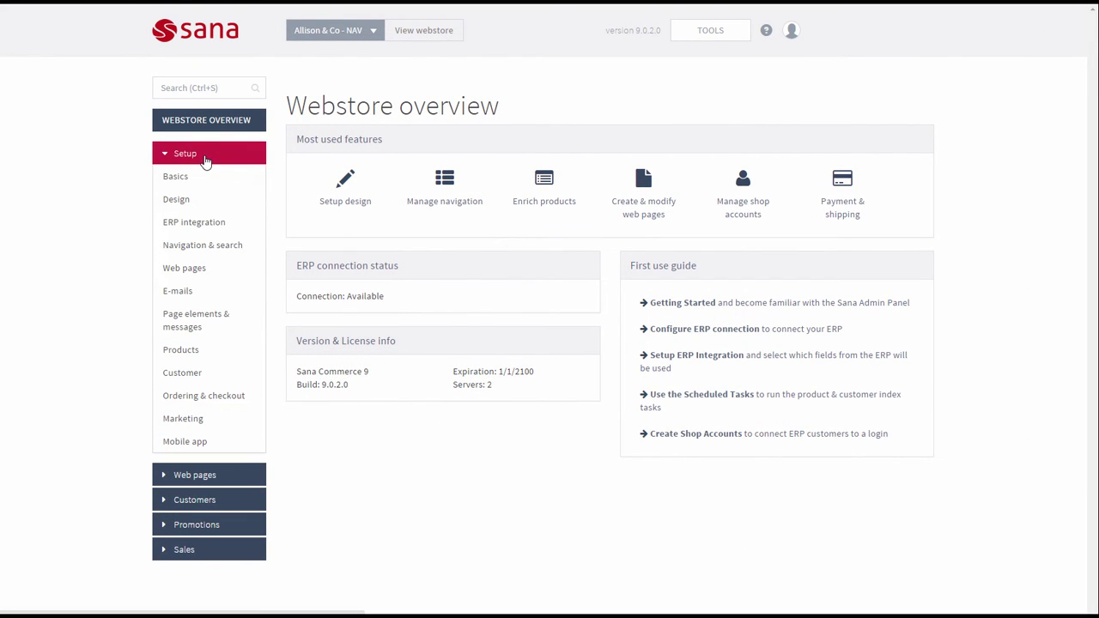
left_click(182, 349)
left_click(378, 163)
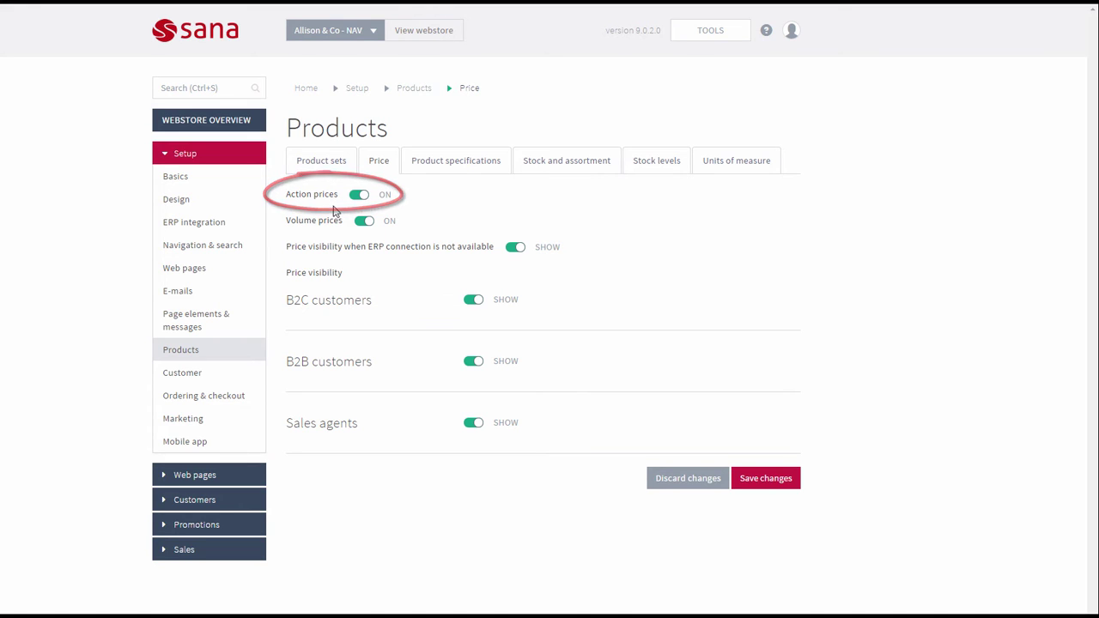
Step: Open the webstore's women's sweaters and examine the original and action prices of Varsity Sweat Various Artworks
left_click(423, 30)
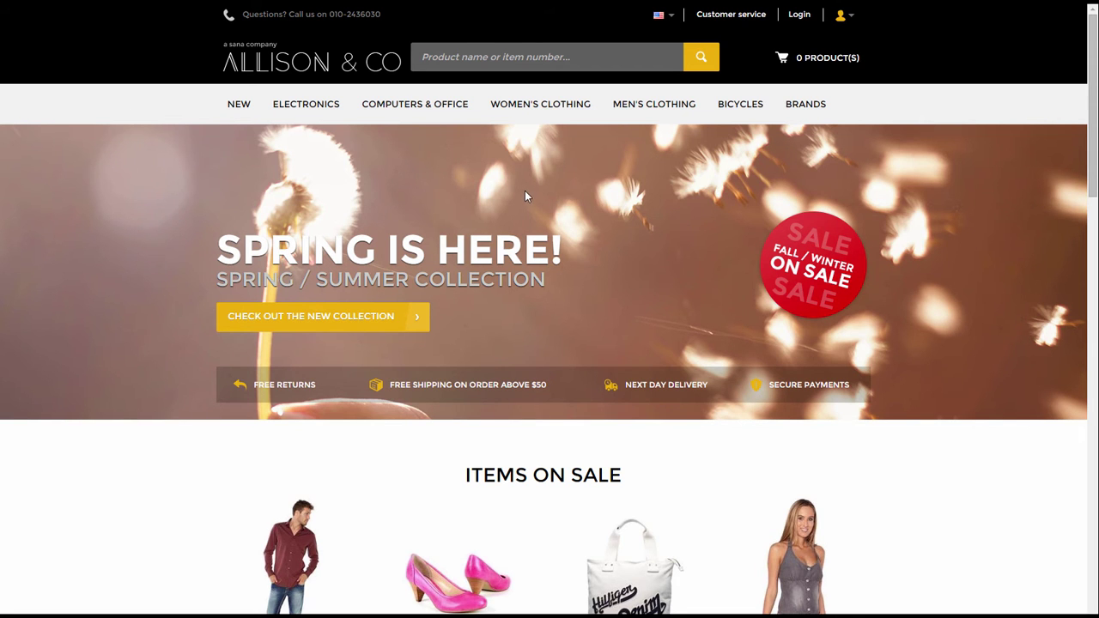
mouse_move(525, 110)
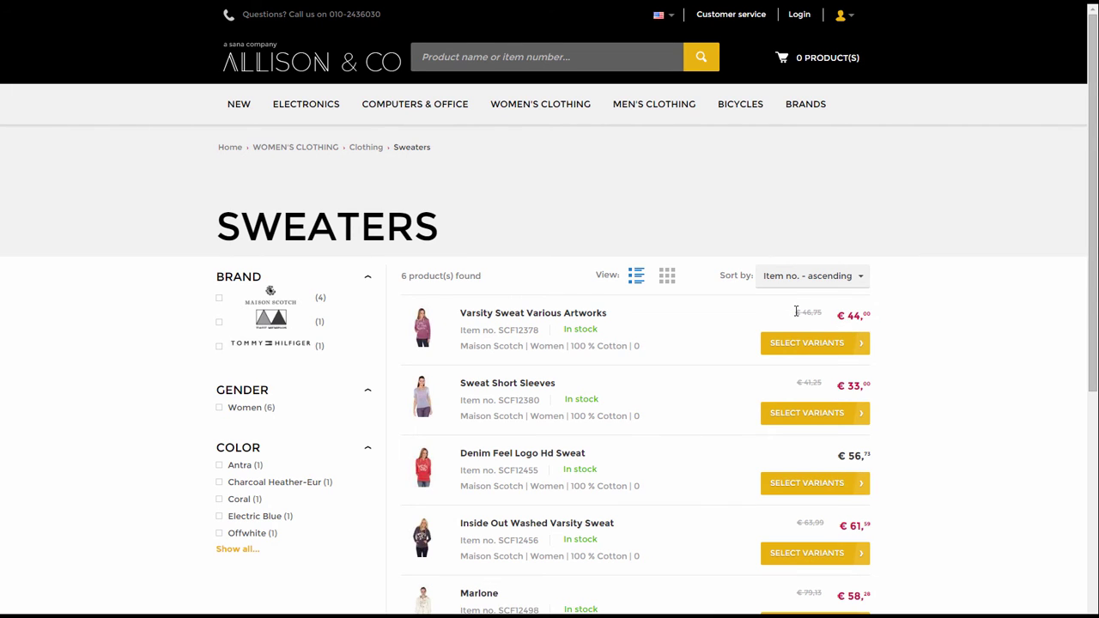
triple_click(803, 314)
left_click(807, 325)
left_click_drag(838, 317, 871, 315)
left_click(866, 330)
left_click_drag(837, 316, 870, 317)
left_click(871, 325)
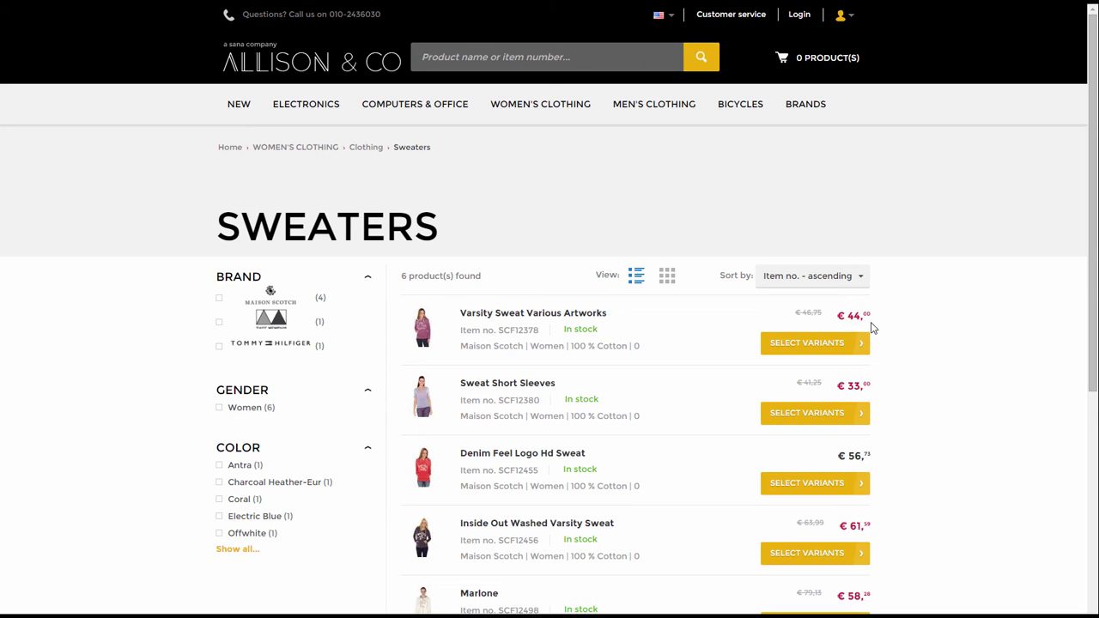
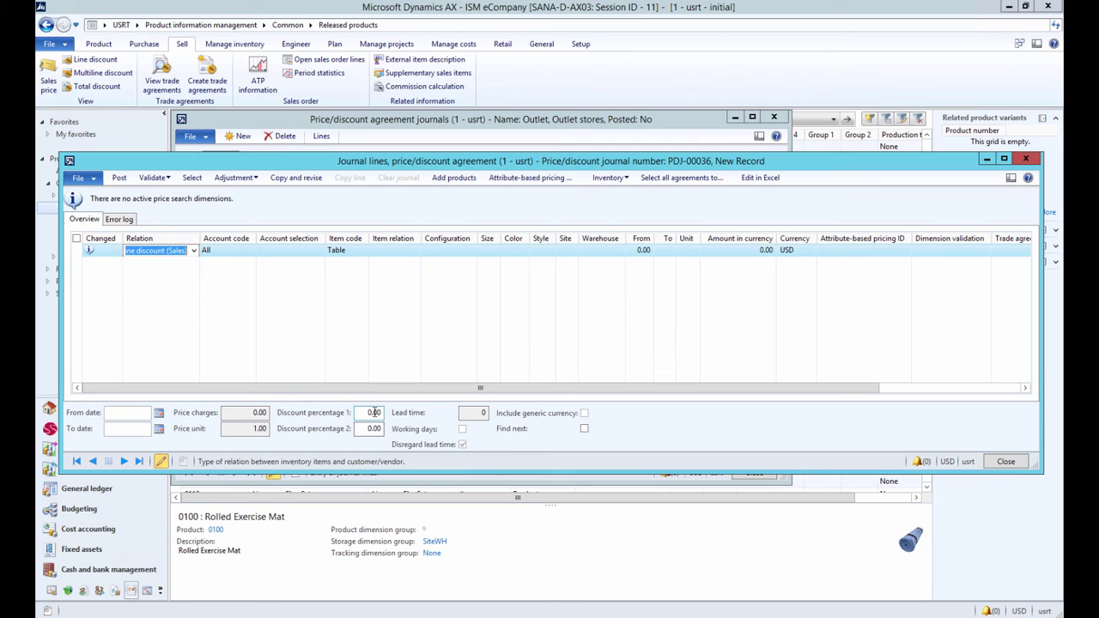
Step: In the Dynamics AX line discount (sales) line, keep the account code All and set the item relation to 0100
left_click(375, 413)
double_click(372, 412)
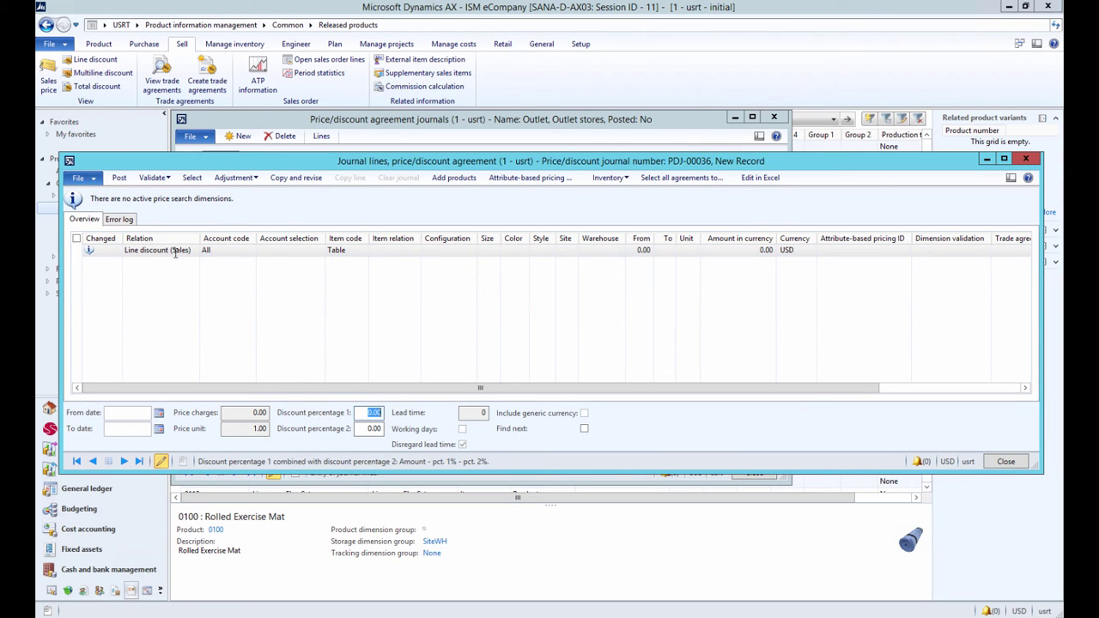
left_click(248, 255)
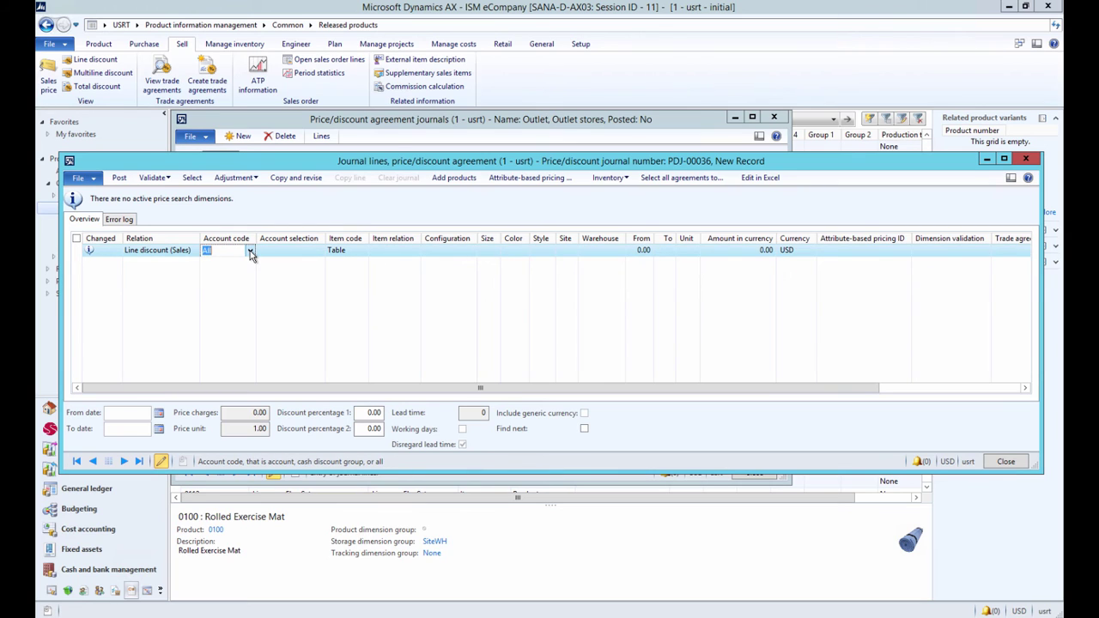
left_click(249, 251)
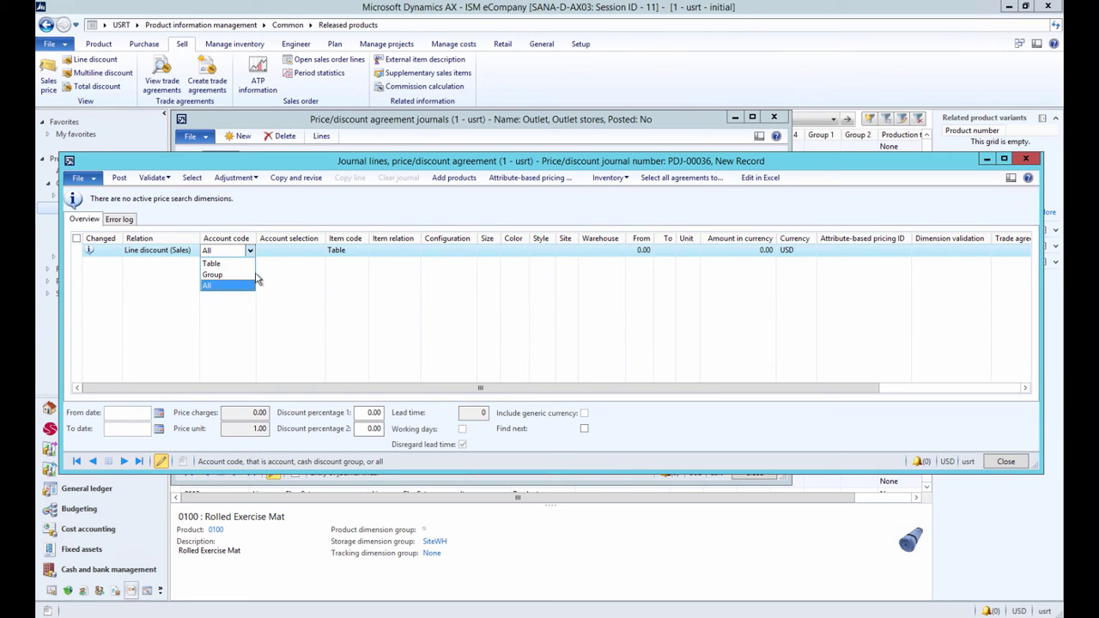
left_click(255, 281)
left_click(391, 251)
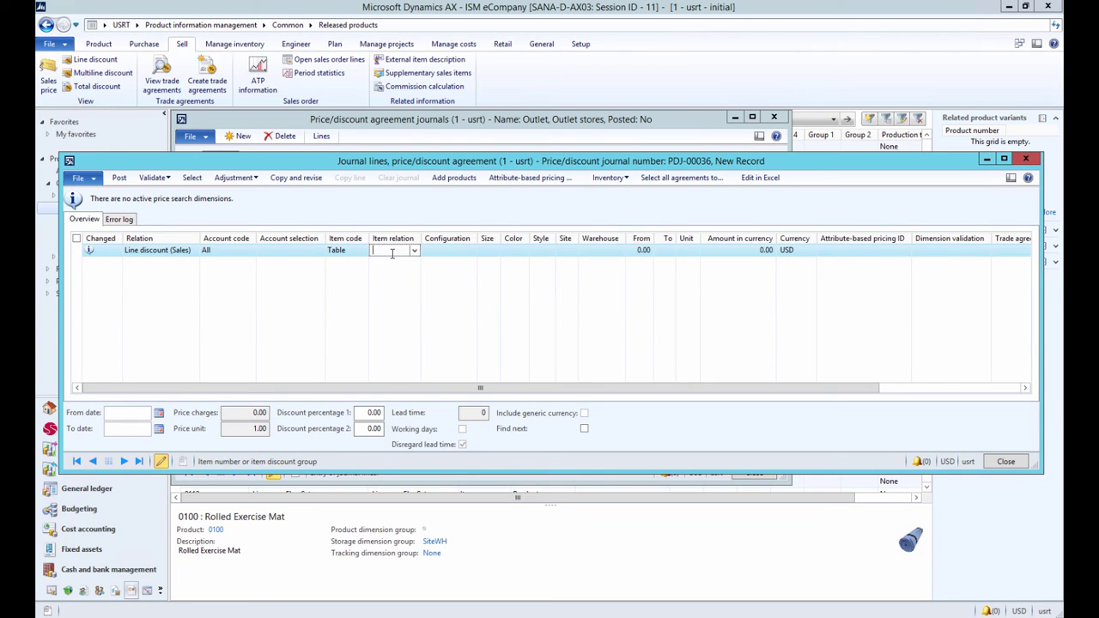
type("0100")
key("Tab")
Step: Leave the color and style blank, and set the discount line's site starting with CE and warehouse ANNARBO
left_click(509, 252)
key("Tab")
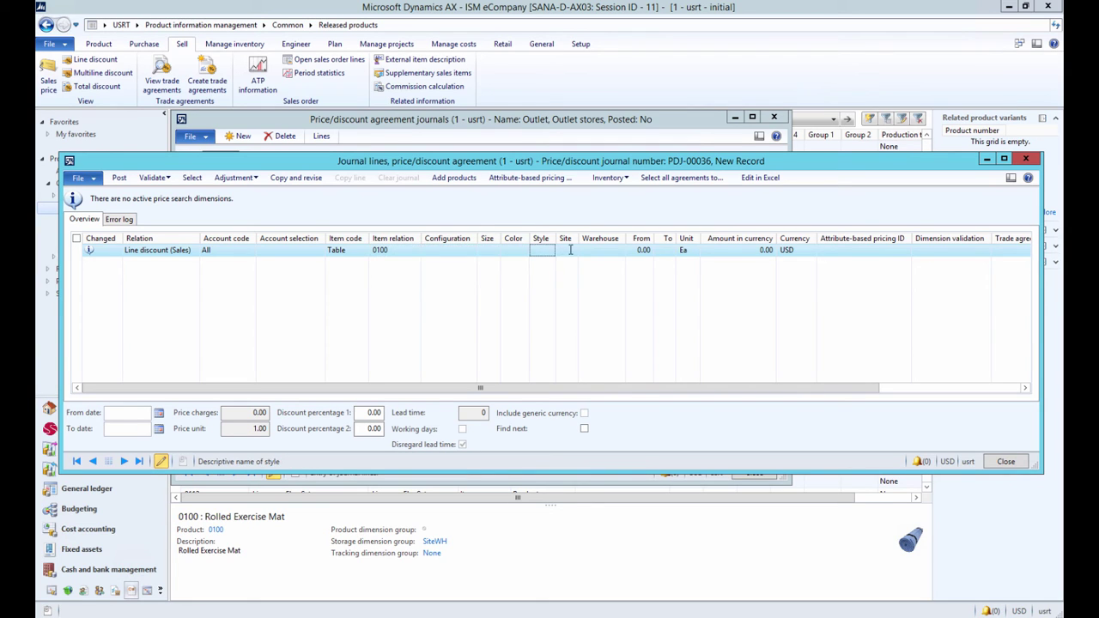
left_click(567, 250)
left_click(573, 250)
left_click(592, 265)
left_click(599, 250)
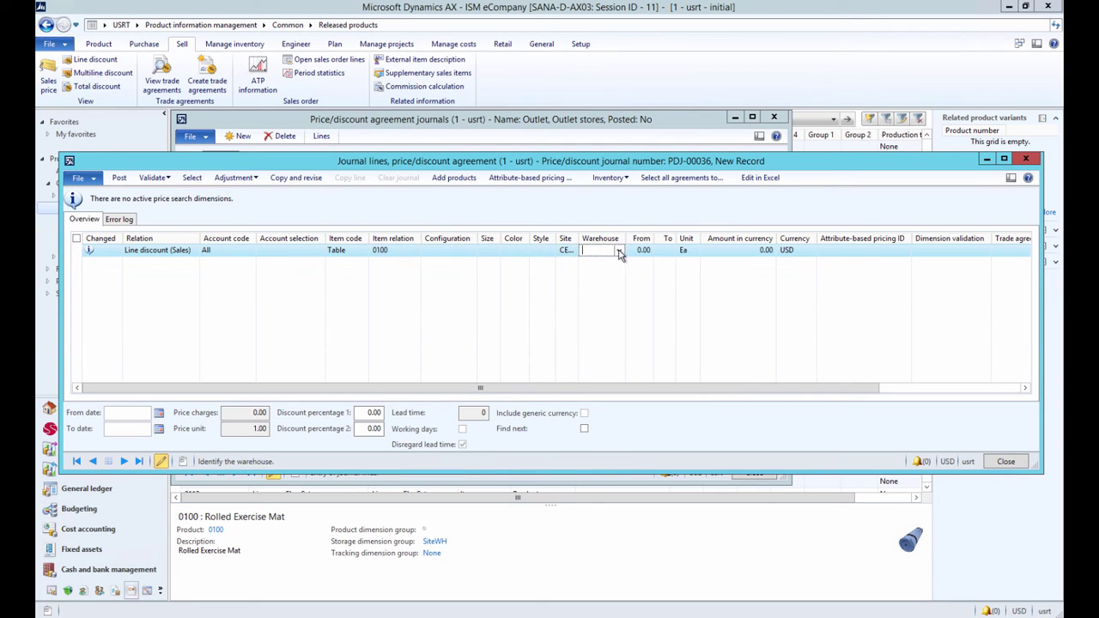
left_click(618, 250)
left_click(610, 290)
Step: Set the discount line's From quantity to 3 and its unit to pcs (Pieces)
left_click(637, 249)
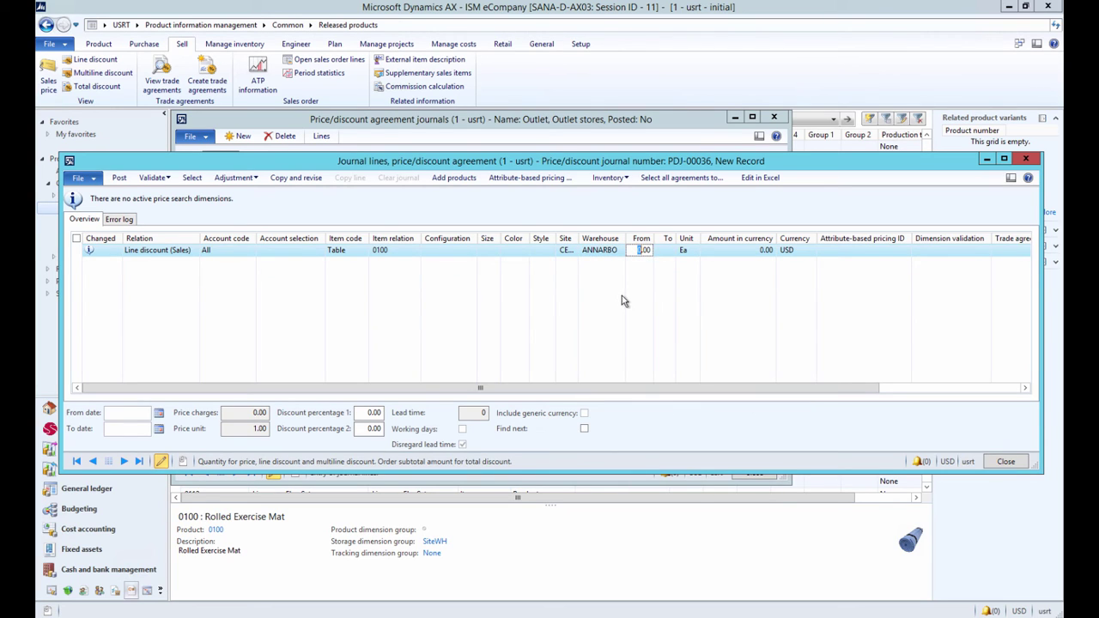
type("3")
left_click_drag(636, 250, 651, 250)
left_click(686, 250)
left_click(694, 250)
scroll(725, 364, "down", 10)
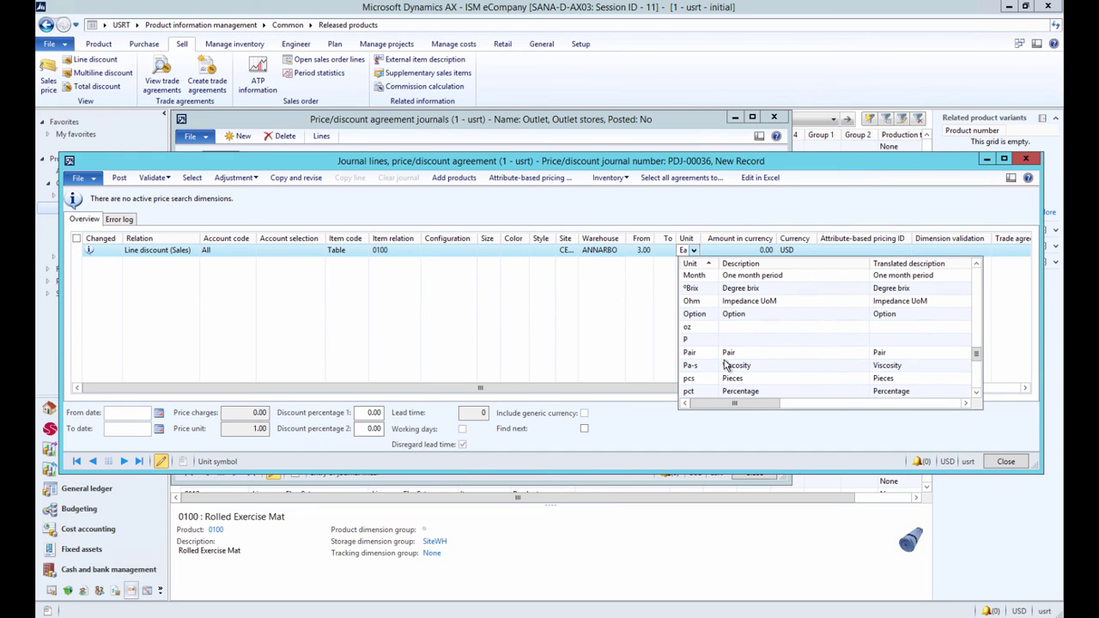
left_click(743, 378)
key("Tab")
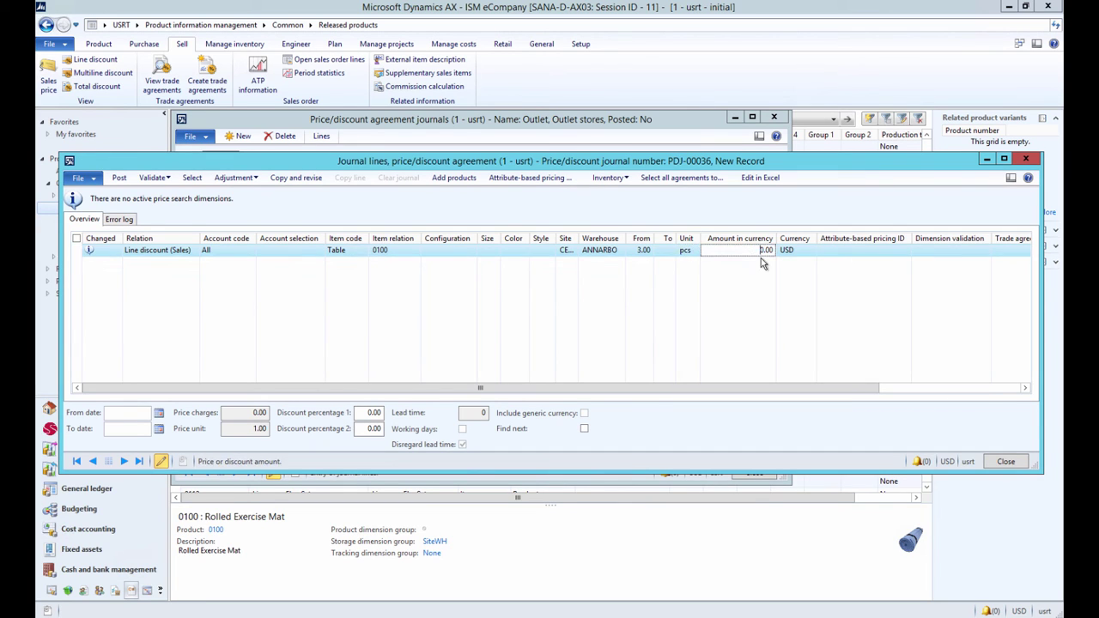
Step: Keep the amount in currency at 0.00 with USD, and set Discount percentage 1 to 15
key("Tab")
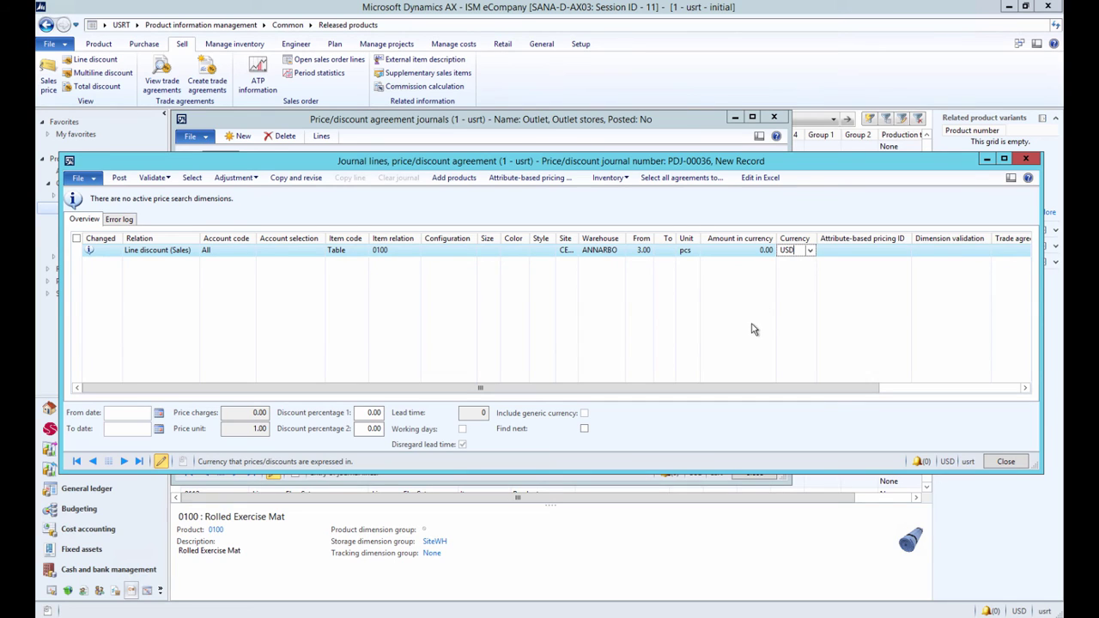
left_click(752, 250)
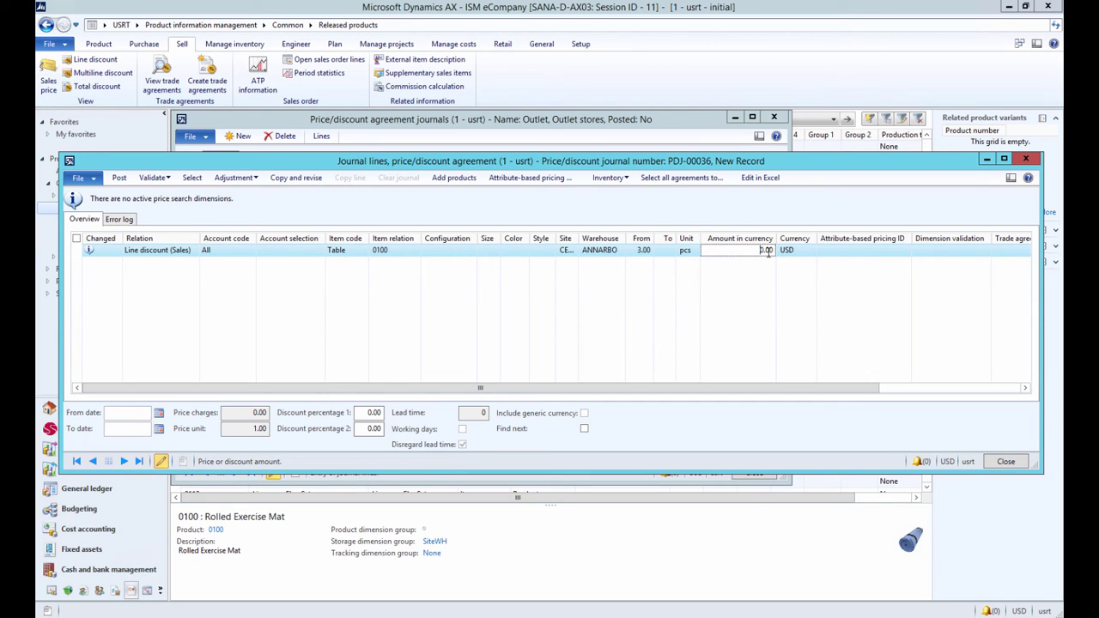
left_click(368, 413)
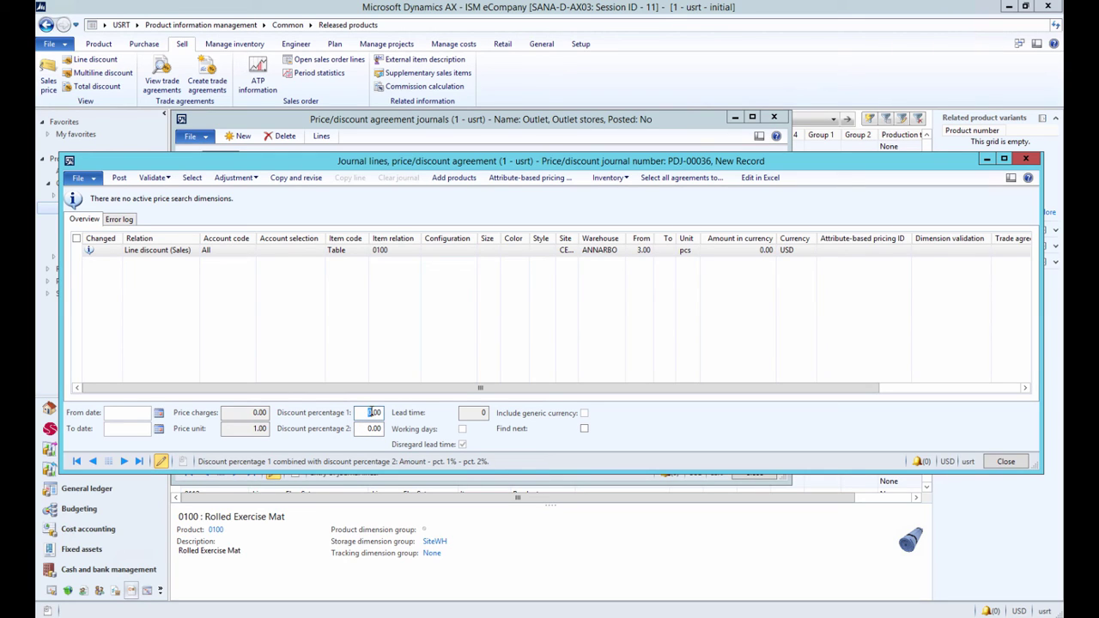
type("15")
left_click(292, 278)
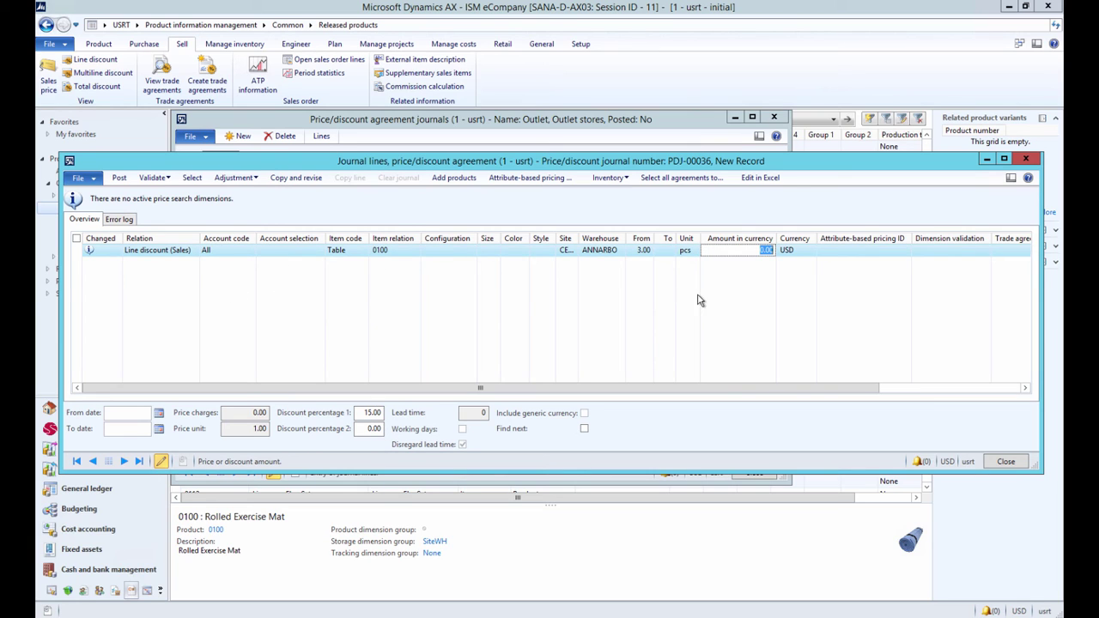
Step: Review the discount line's From quantity, unit and Discount percentage 1
left_click(640, 250)
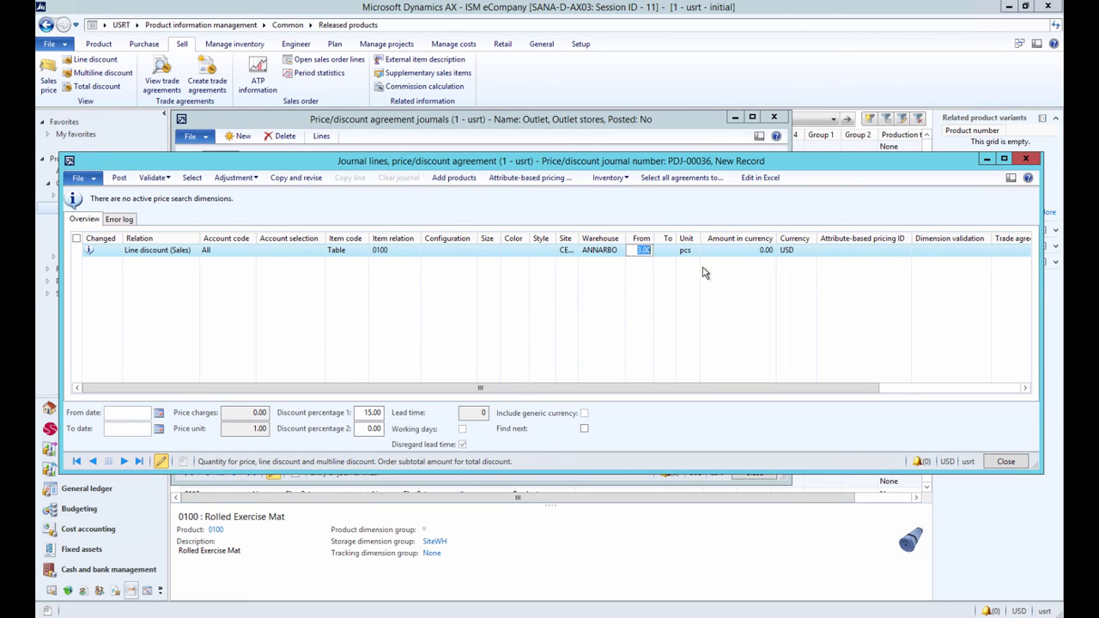
key("Tab")
left_click(644, 249)
left_click(371, 412)
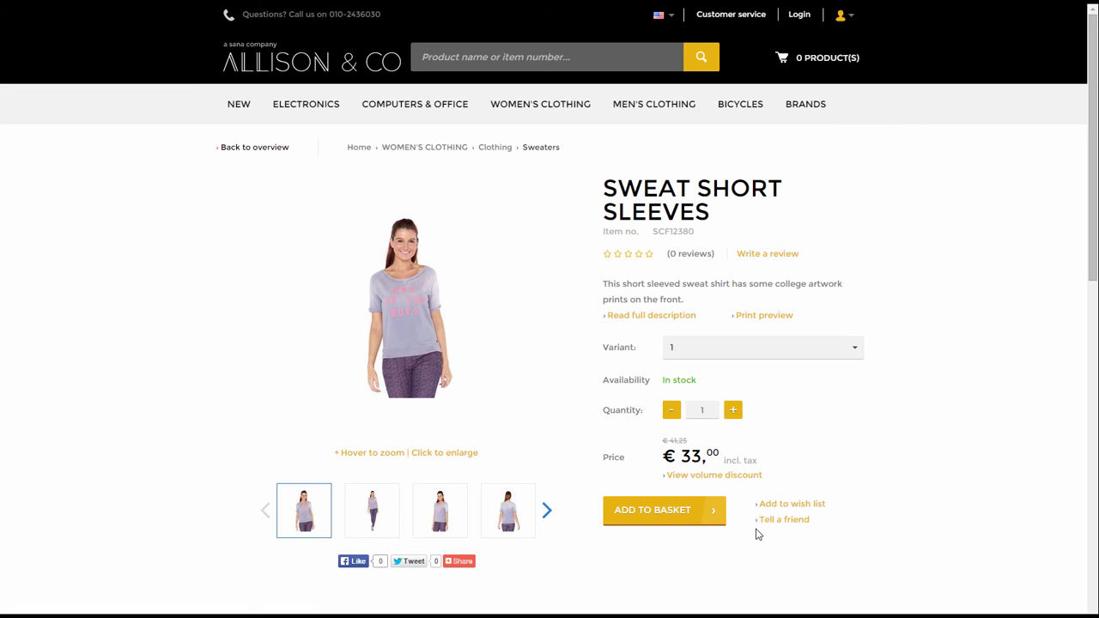
Step: On the webstore's Sweat Short Sleeves page, view the volume discounts and close the overview
left_click(701, 478)
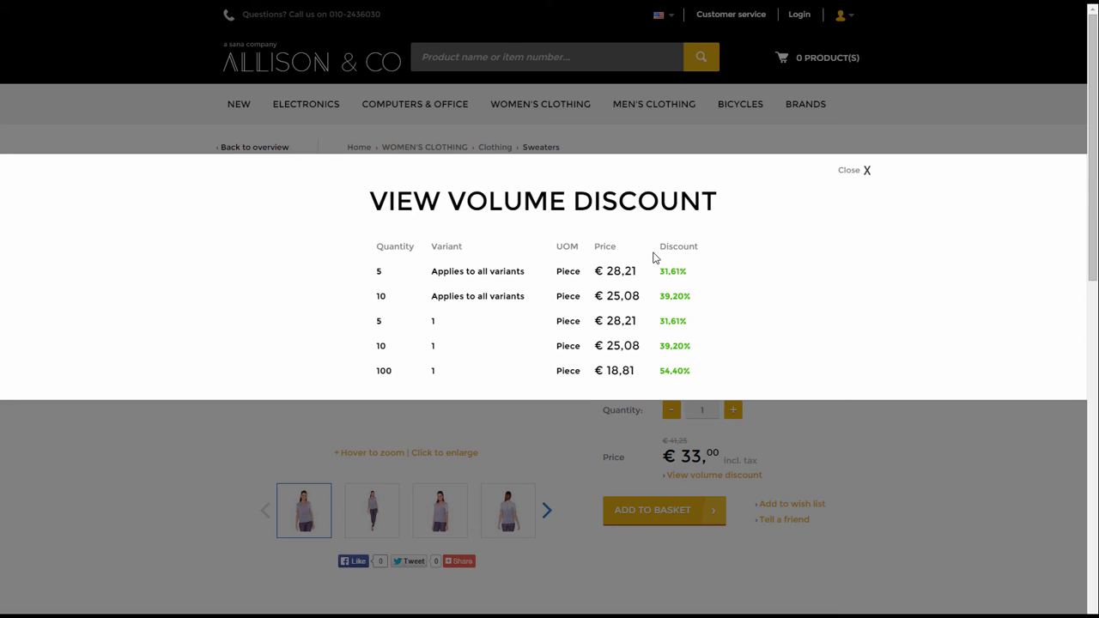
left_click(863, 182)
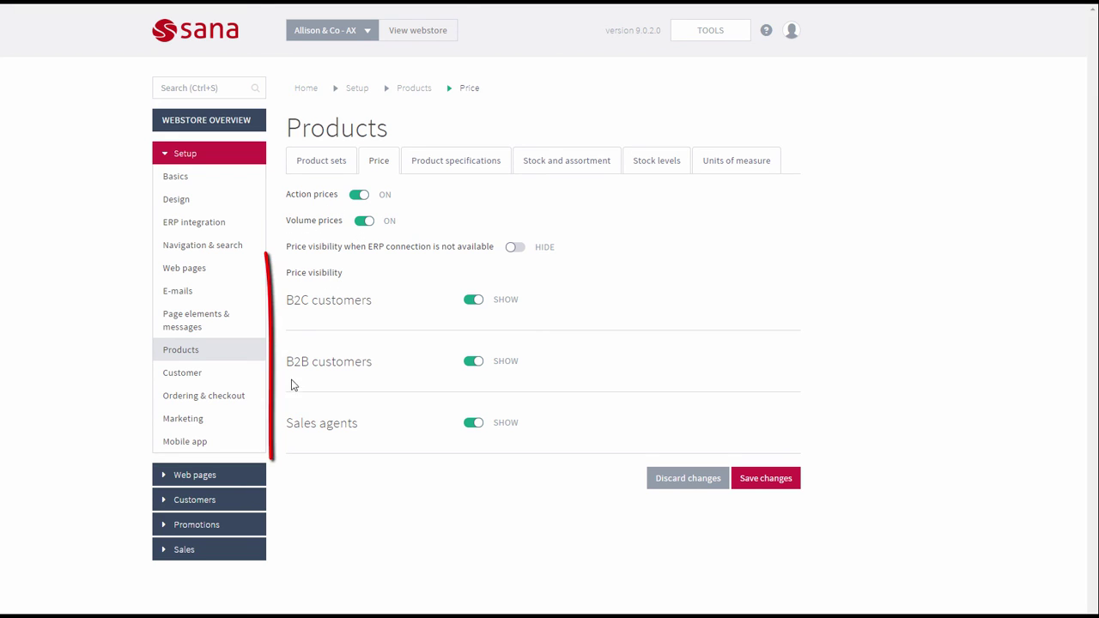
Step: In the Sana price settings, switch B2C price visibility and price visibility without ERP connection, returning each to its original state
left_click(471, 302)
left_click(474, 301)
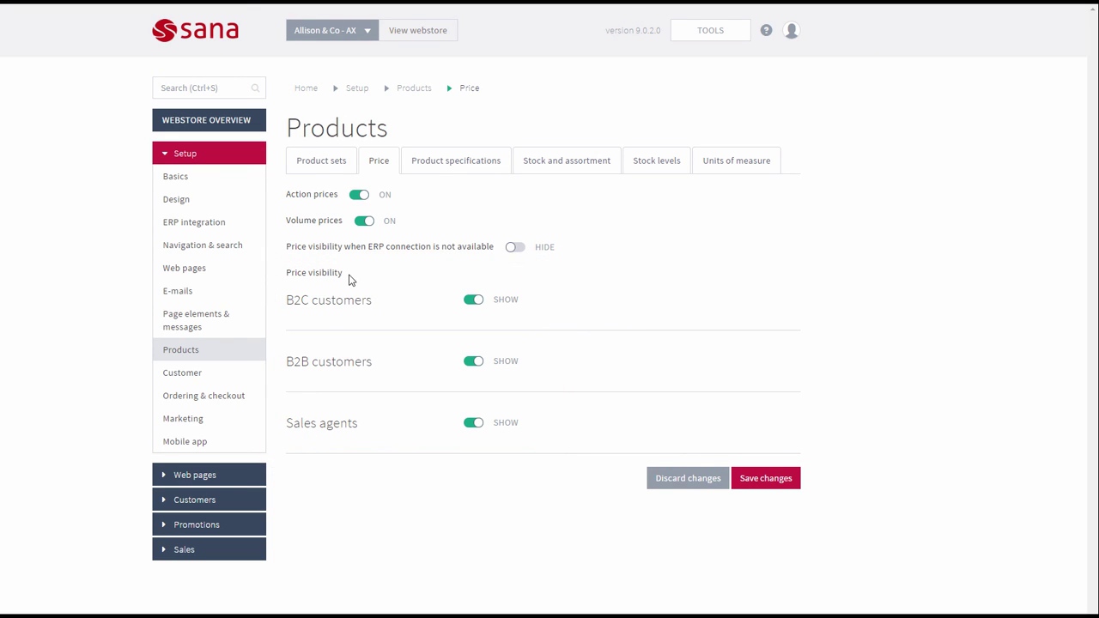
left_click(515, 249)
left_click(510, 249)
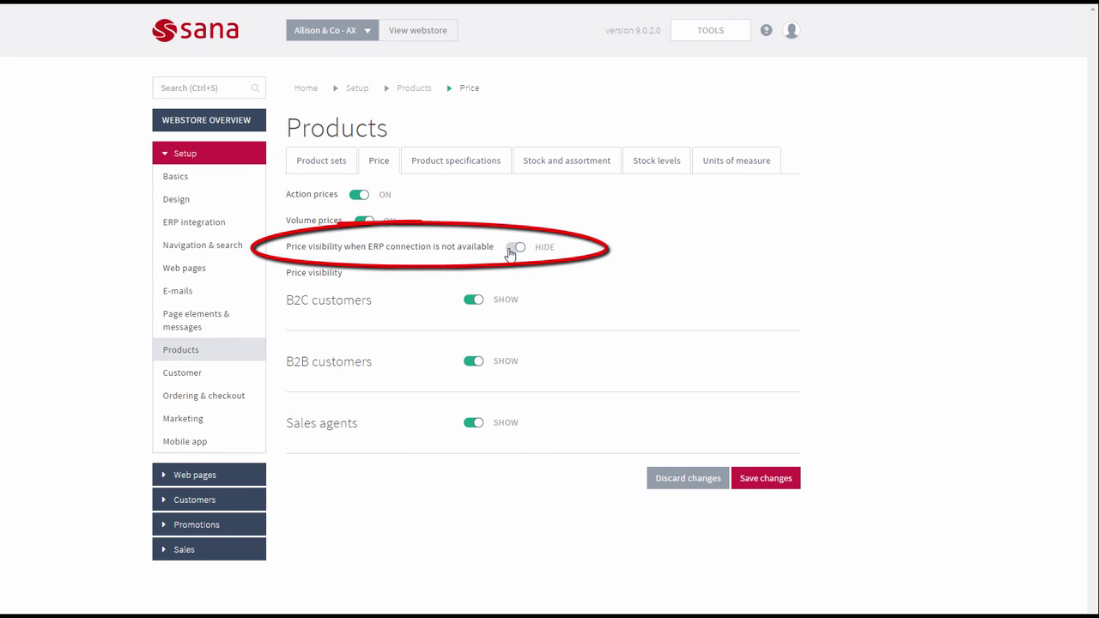